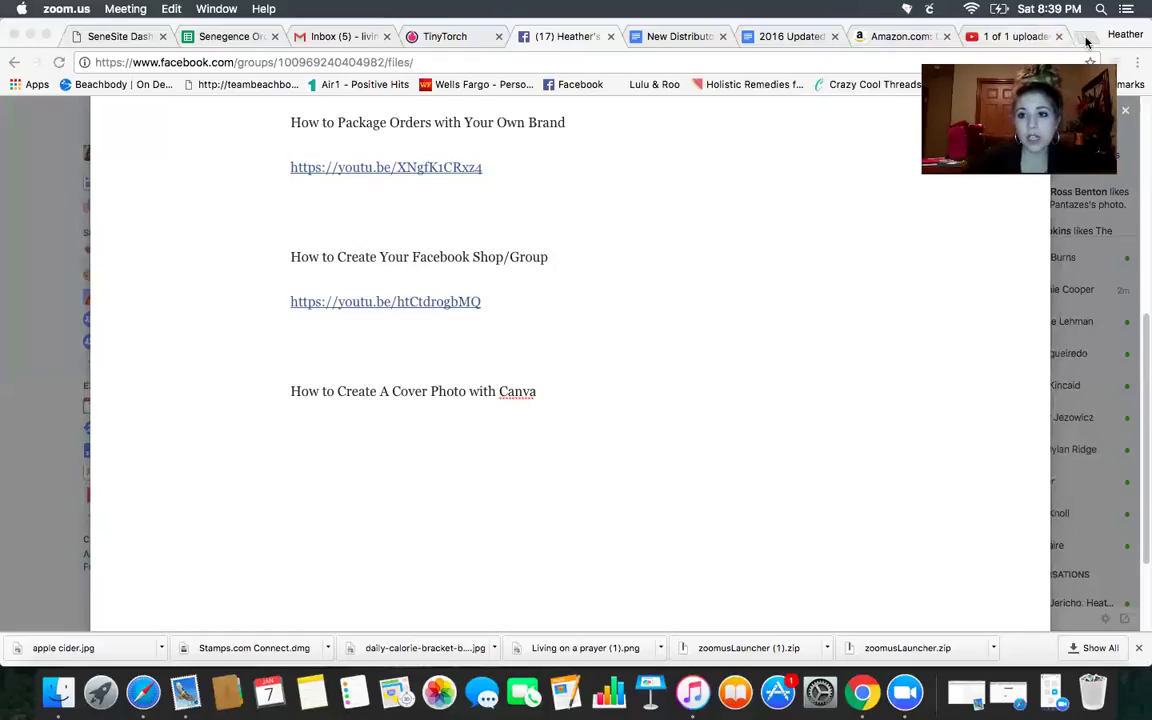
Step: Bring Chrome to the front and load canva.com in a new tab
left_click(1019, 43)
key("super+t")
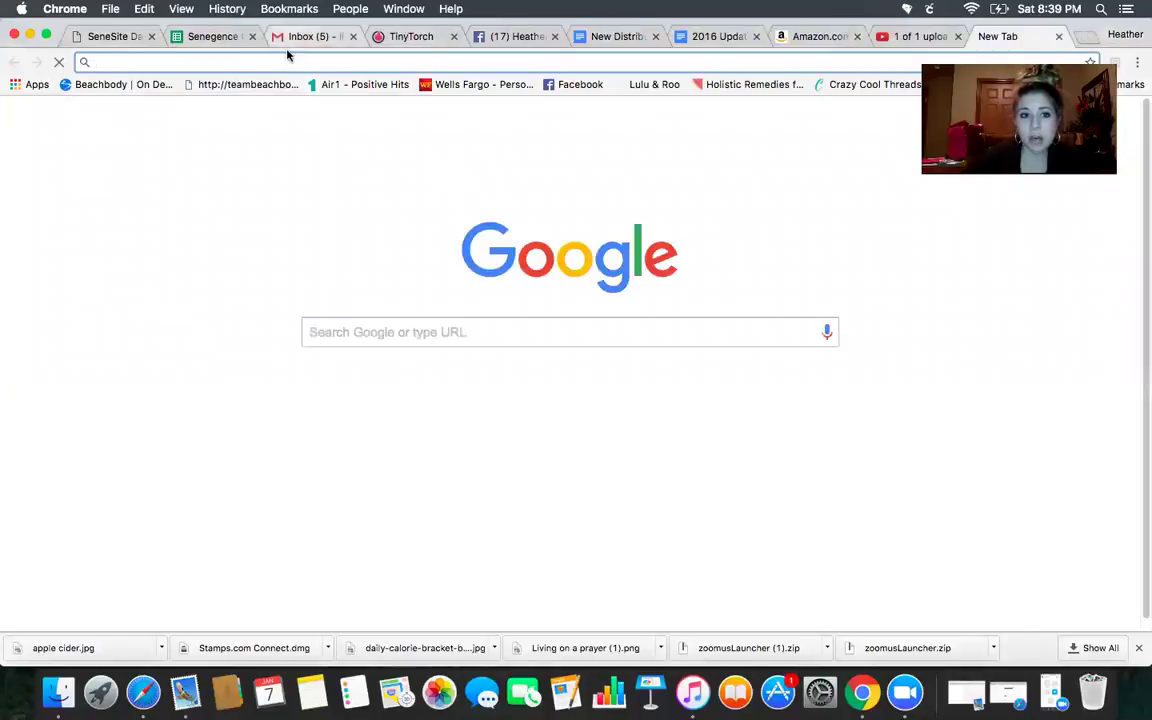
type("canva.com")
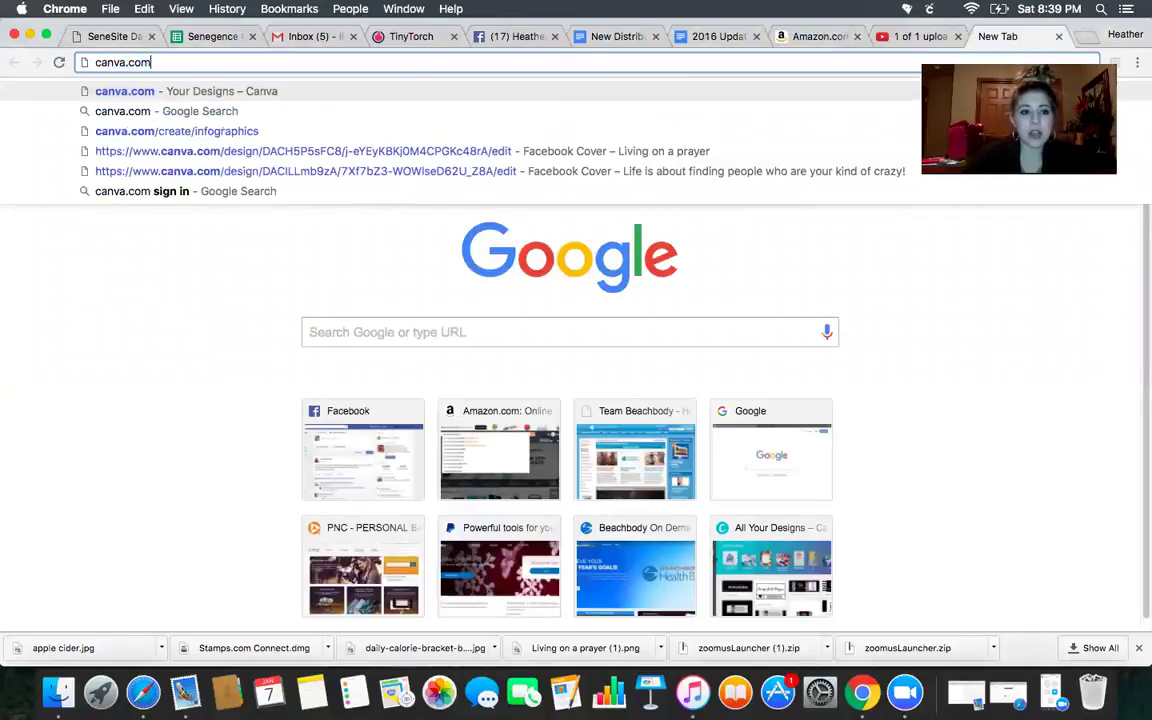
key("Return")
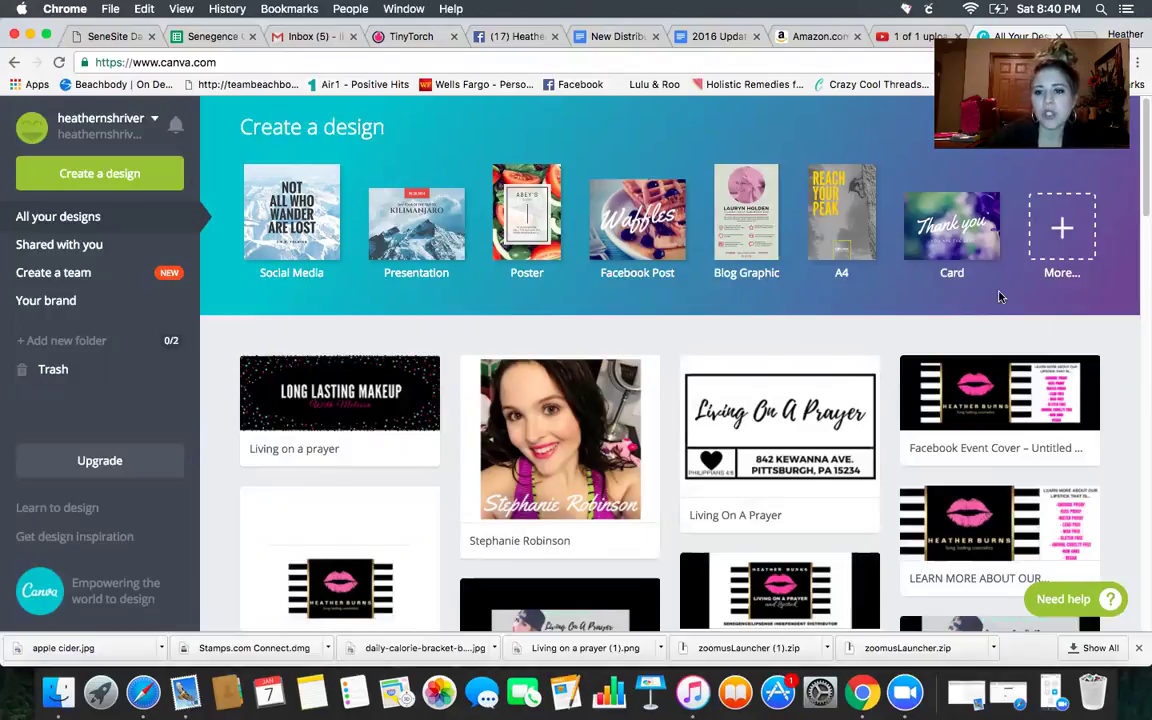
Step: Browse the full design-type list and start a blank Facebook Cover design
left_click(1061, 275)
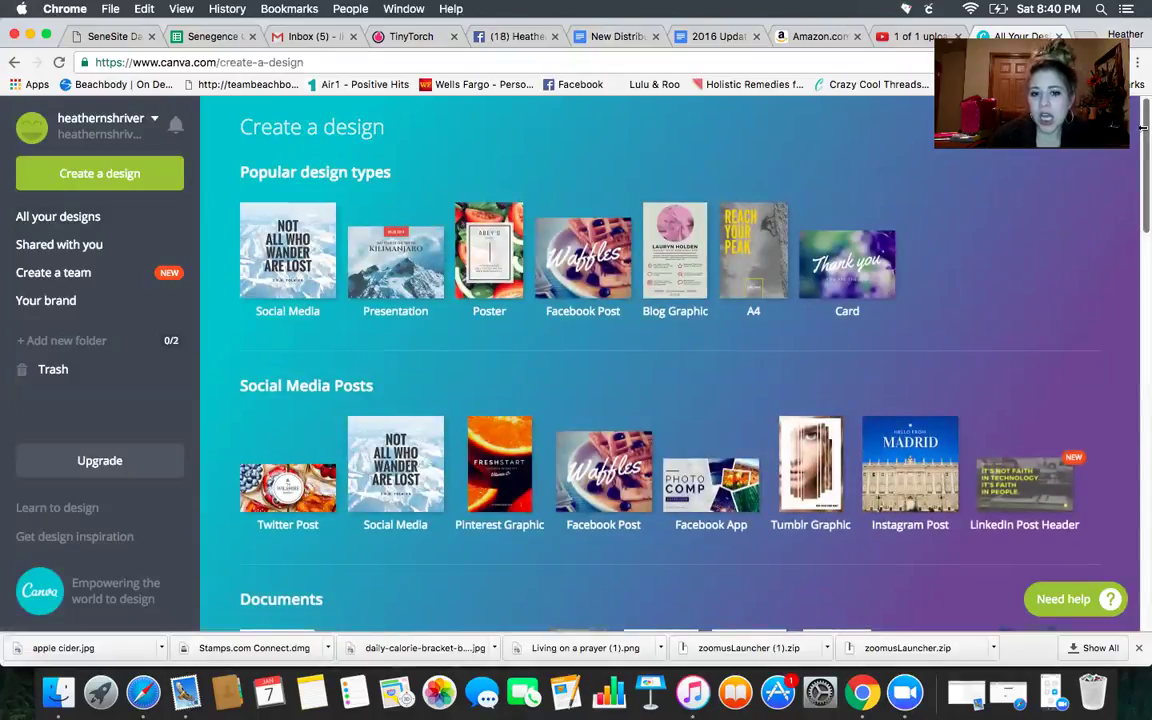
left_click_drag(1142, 127, 1140, 153)
scroll(1141, 153, "down", 3)
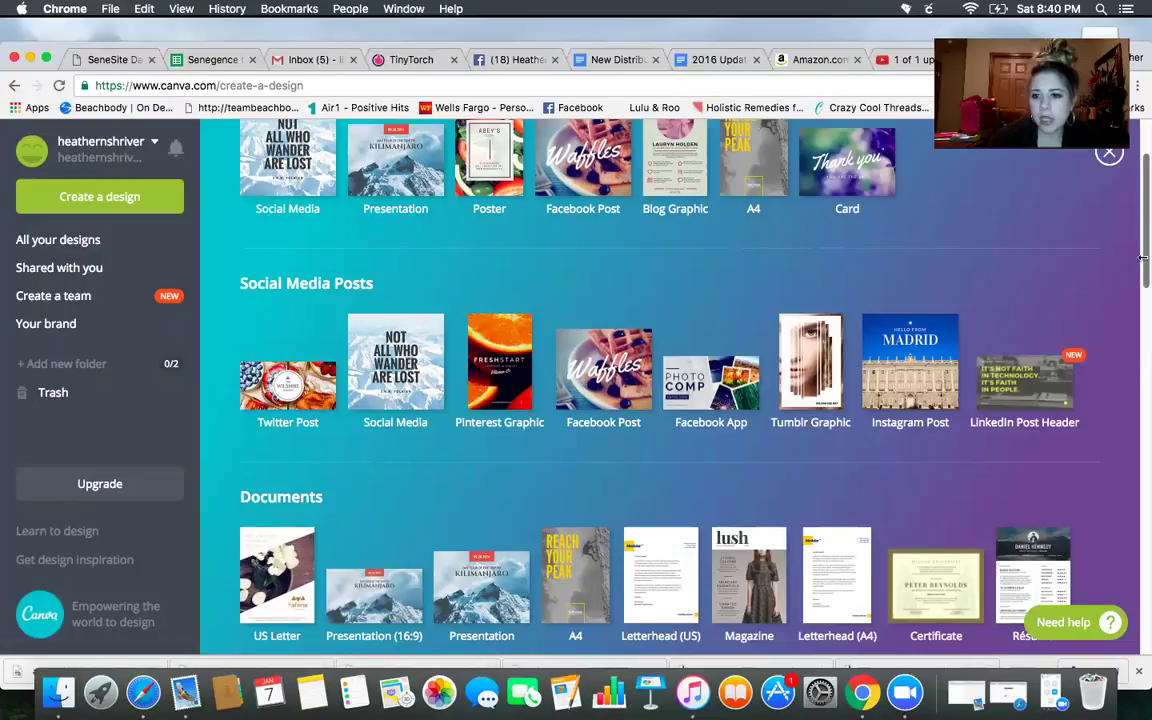
left_click_drag(1141, 260, 1141, 500)
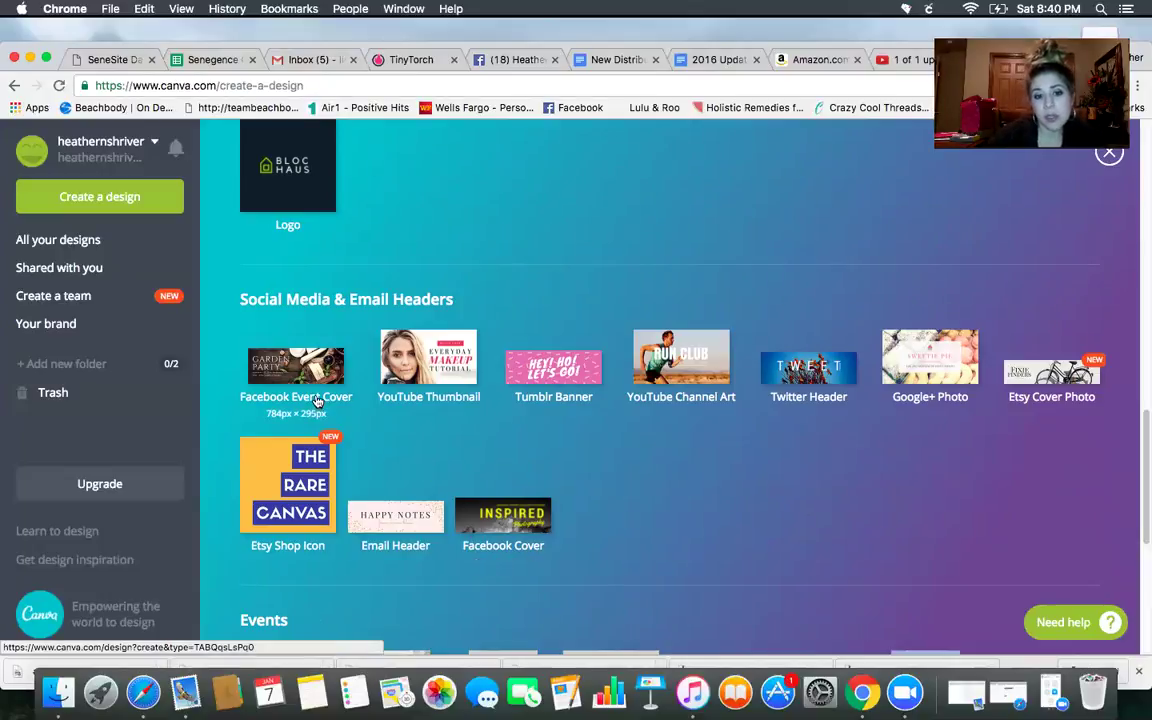
left_click(505, 523)
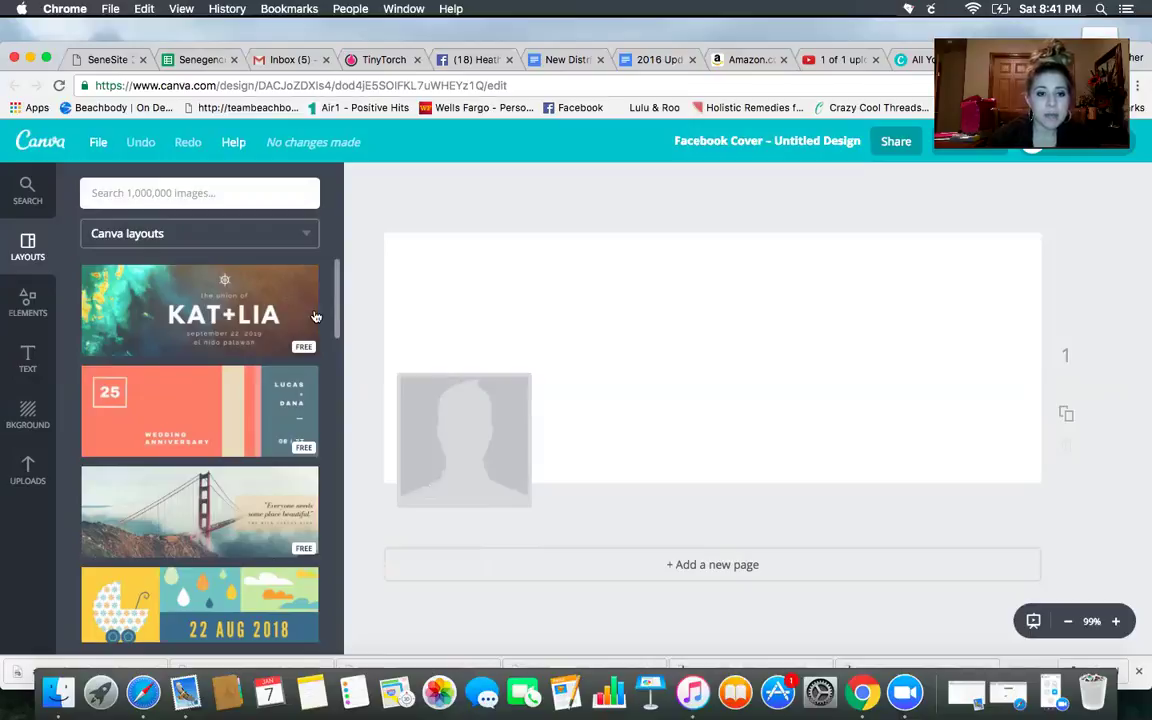
Step: Apply the cherry-blossom 'BE KIND TO ME, FEBRUARY.' layout from the Canva layouts list
scroll(336, 325, "down", 2)
left_click_drag(336, 325, 338, 453)
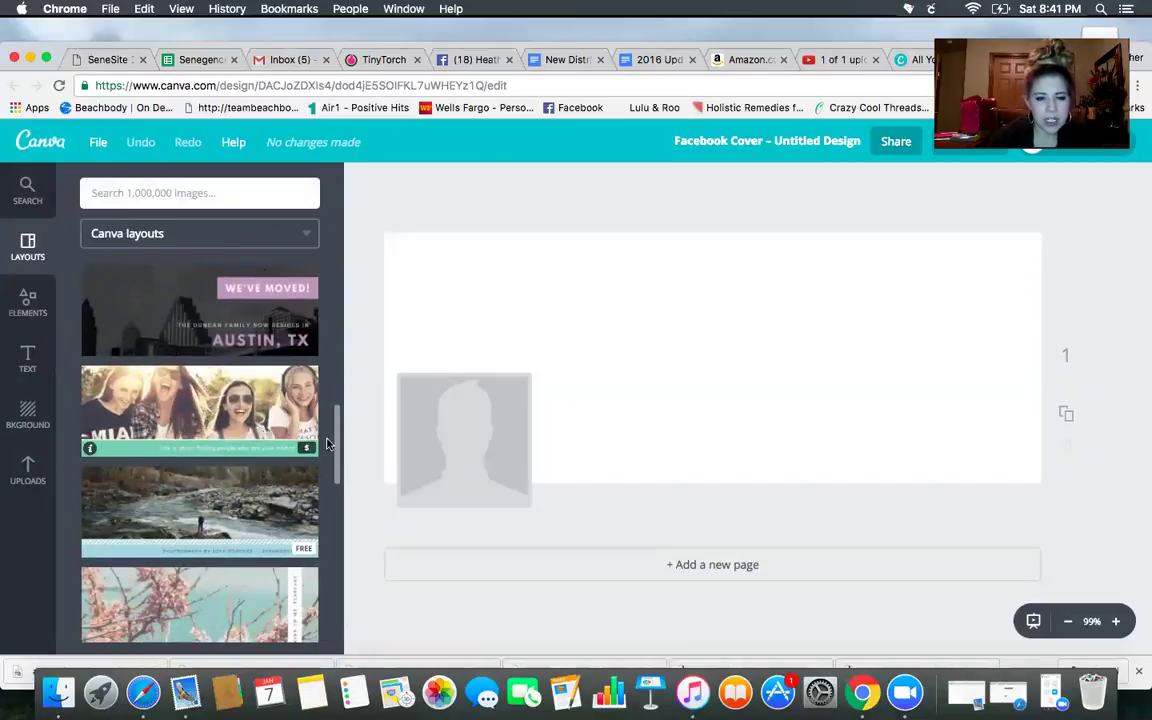
left_click_drag(337, 432, 340, 467)
left_click(226, 452)
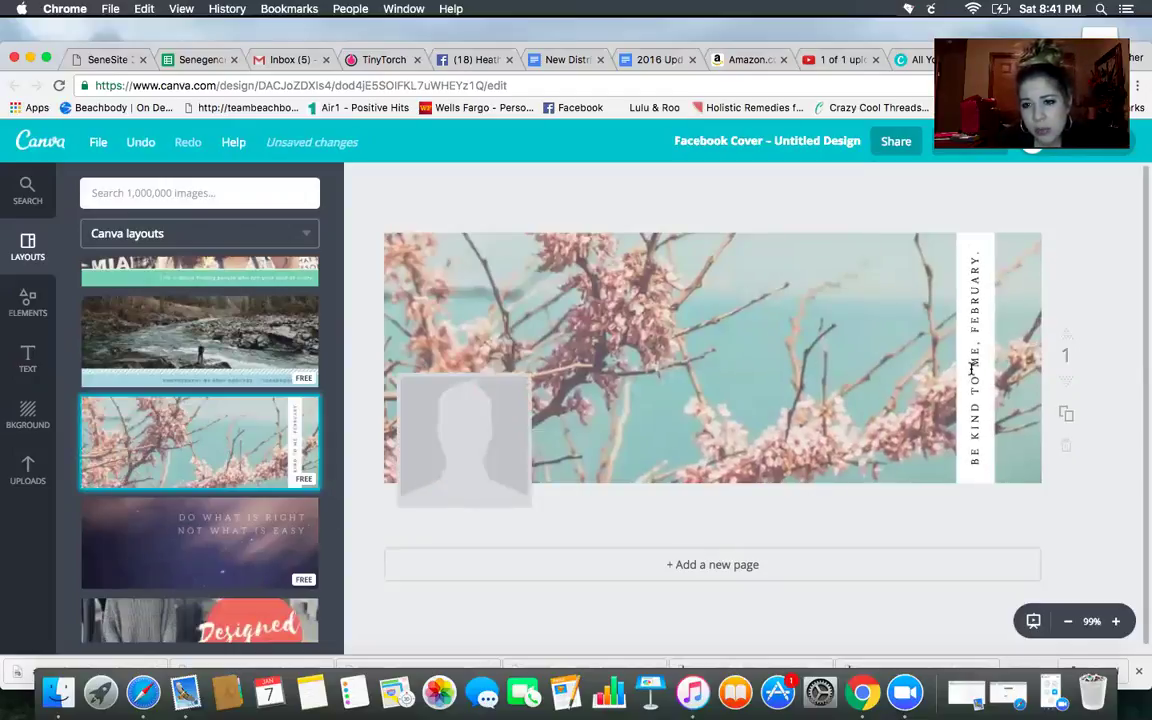
Step: Replace the vertical quote's text with 'LIVING ON A PRAYER AND LIPSTICK'
left_click(980, 383)
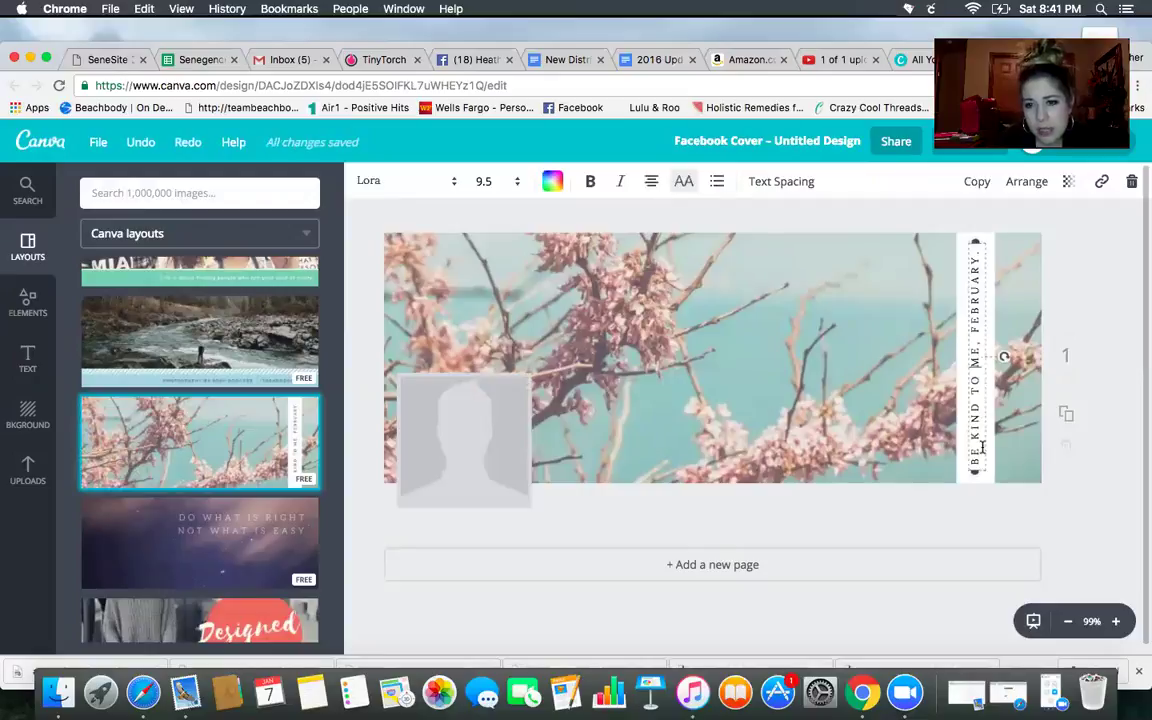
left_click_drag(977, 458, 981, 245)
type("B")
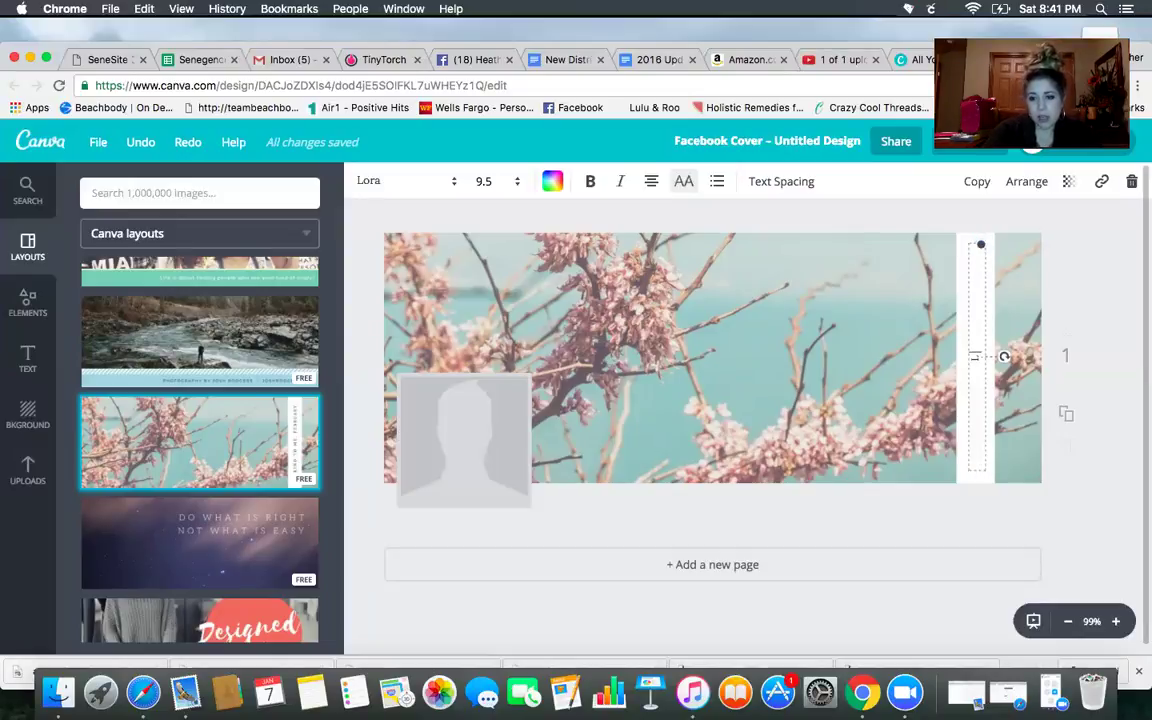
type("LIVING")
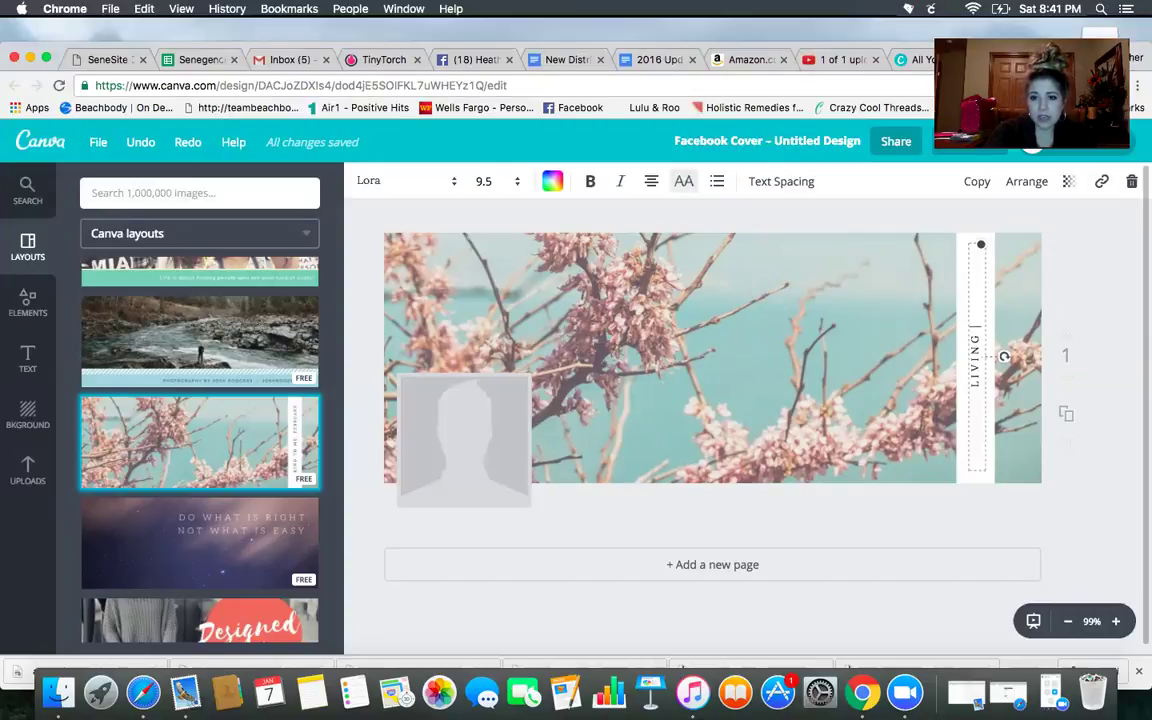
type(" ON A PRAYER AND LI")
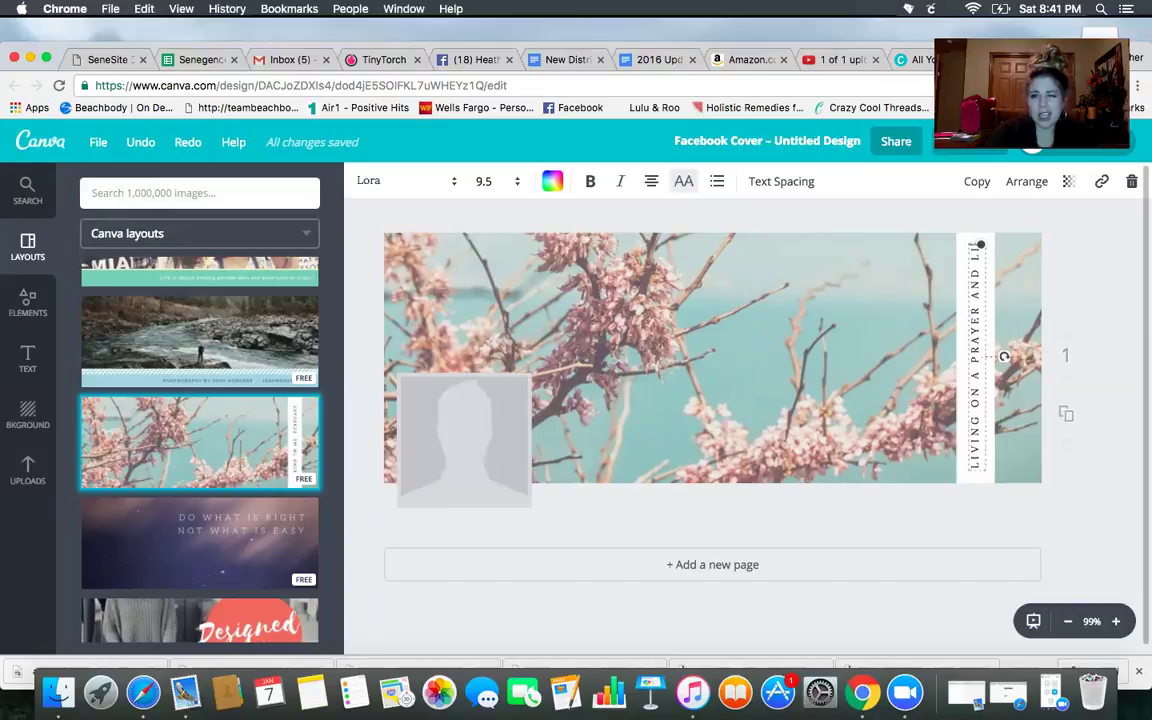
type("PSTICK")
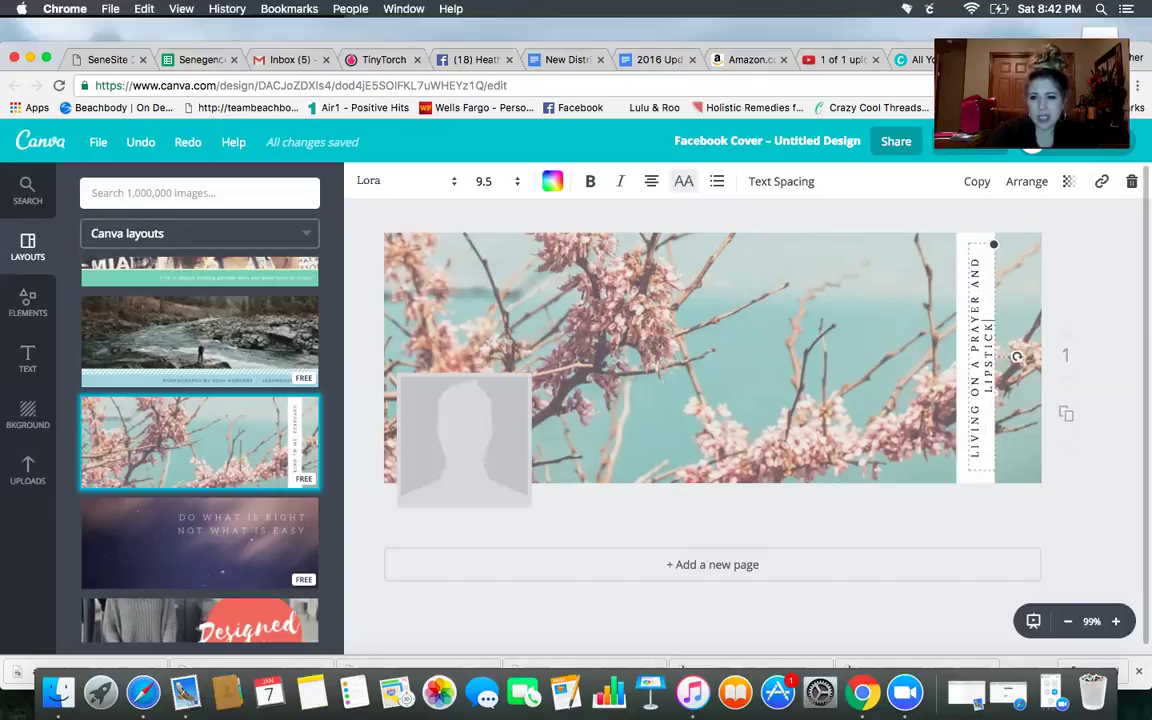
left_click(784, 388)
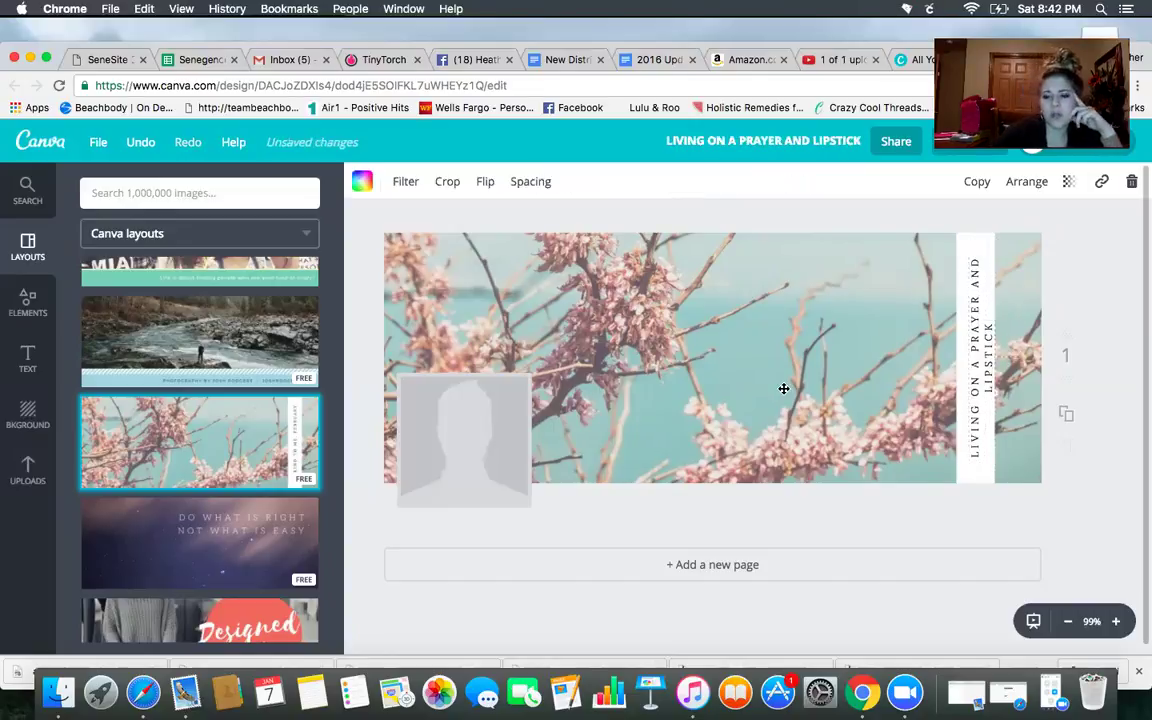
left_click(968, 406)
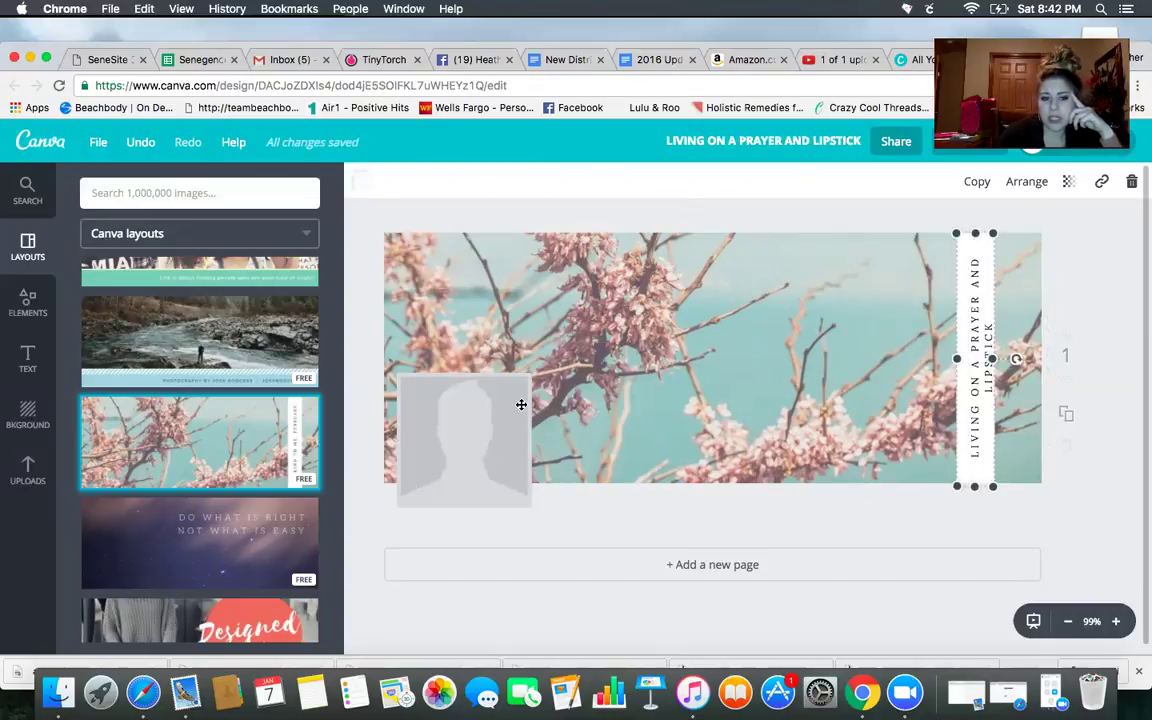
scroll(338, 465, "down", 4)
scroll(352, 505, "down", 2)
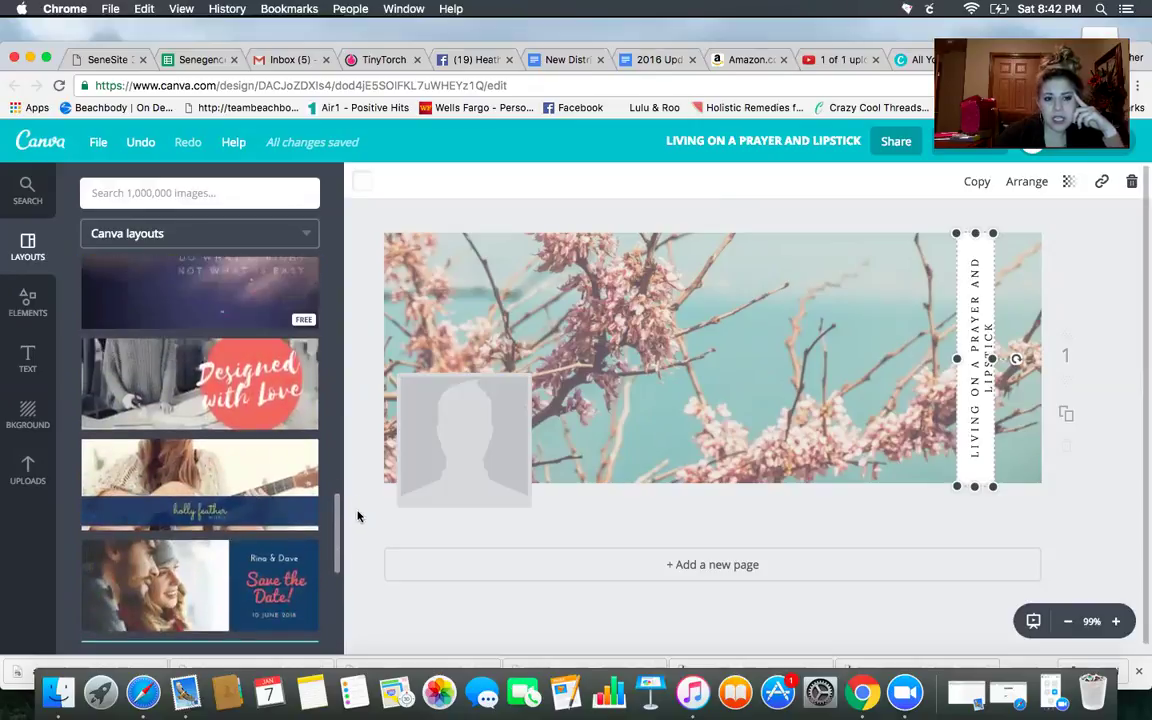
scroll(358, 516, "down", 10)
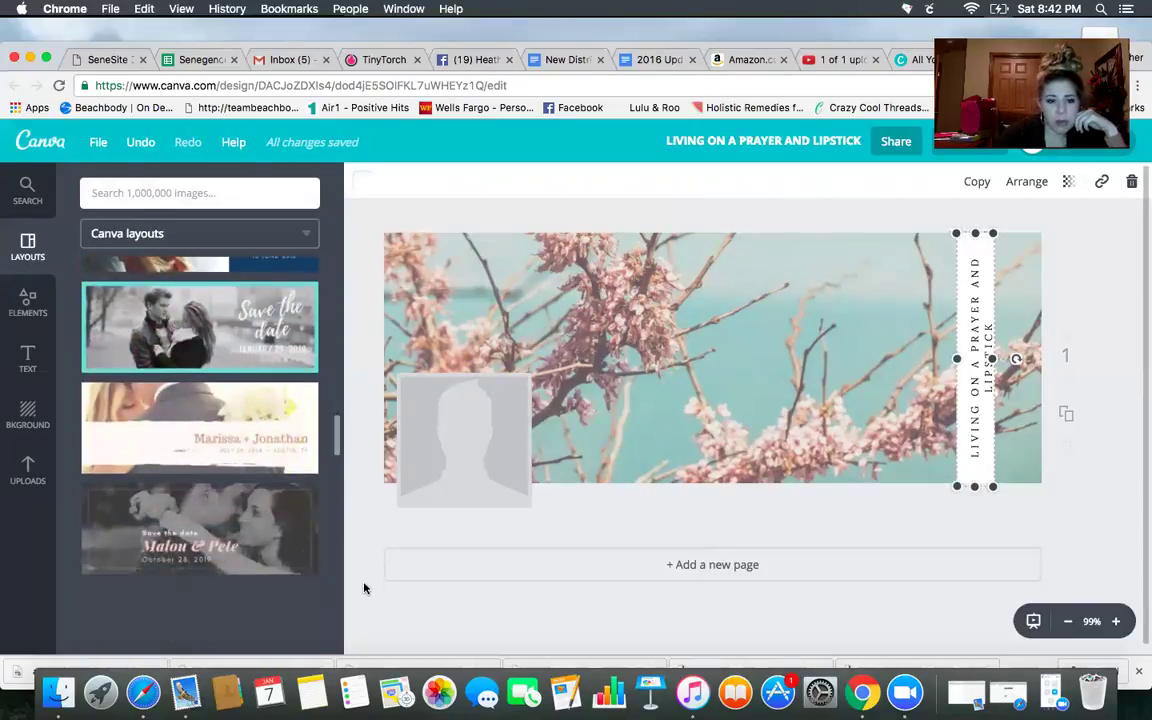
scroll(335, 555, "down", 5)
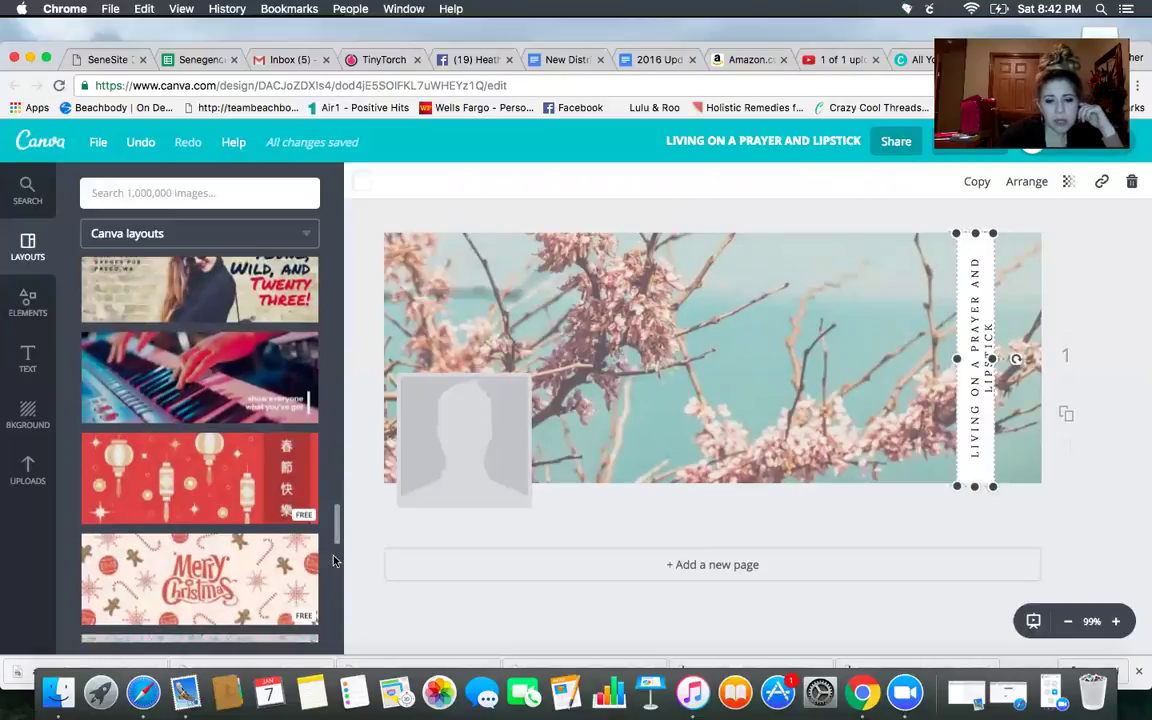
left_click_drag(336, 565, 339, 600)
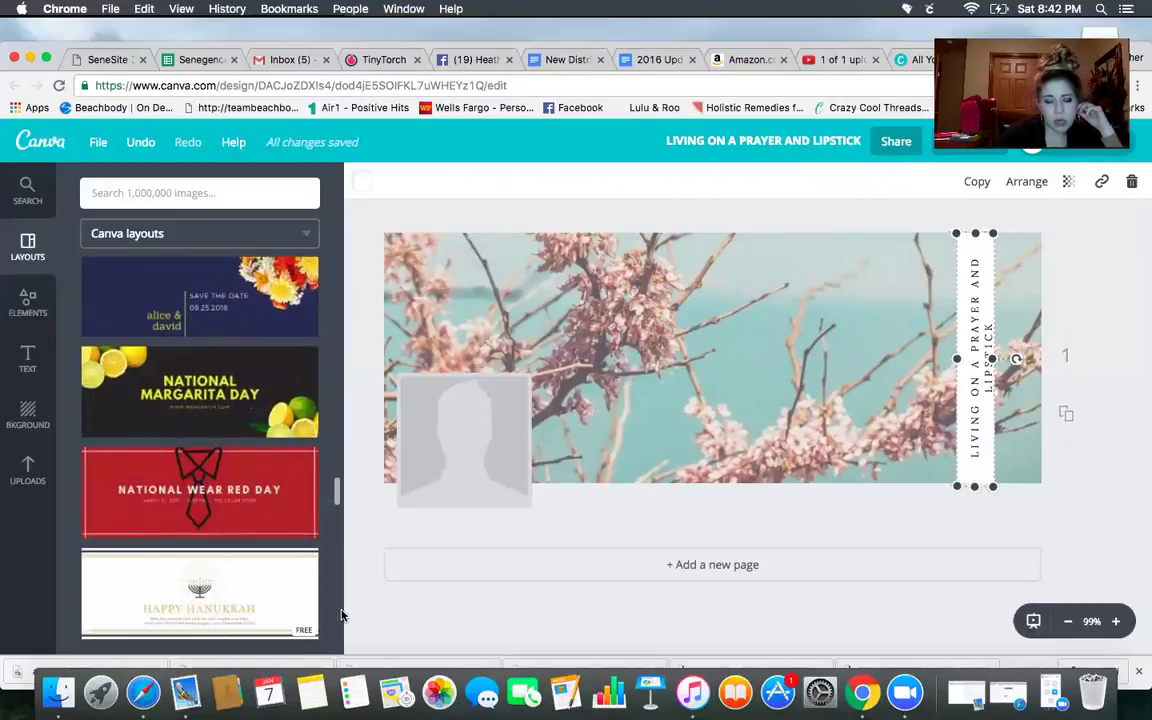
scroll(340, 615, "down", 5)
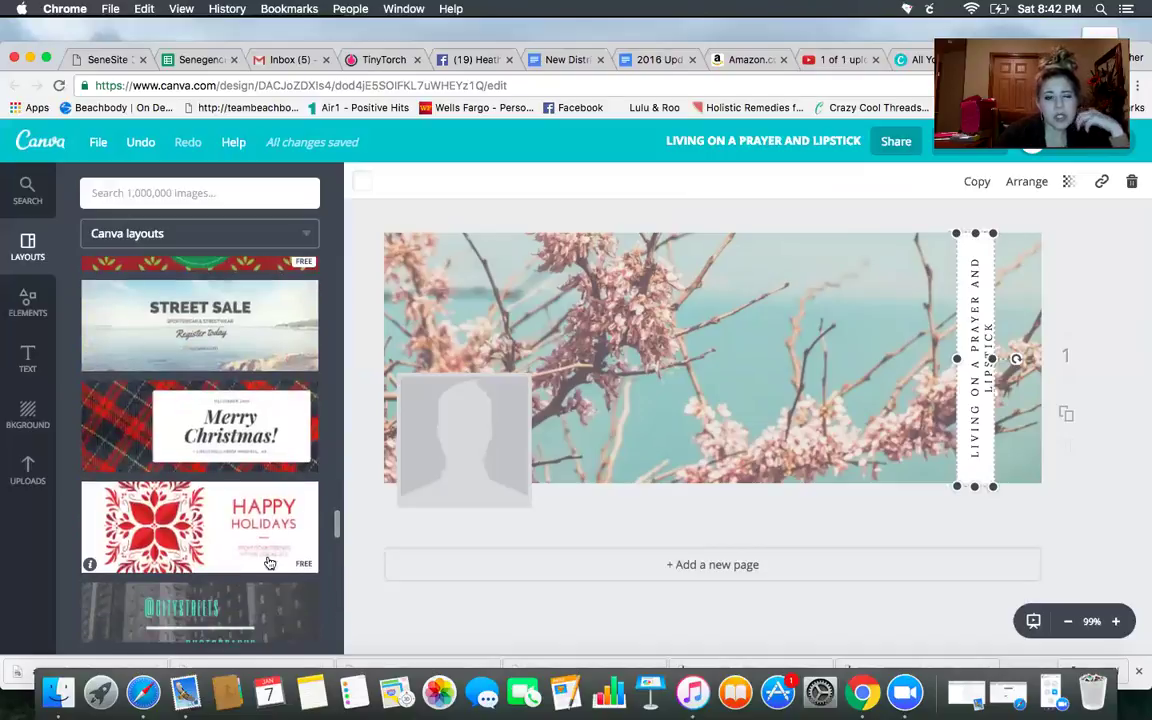
Step: Delete the cherry-blossom photo from the cover
left_click(630, 355)
left_click_drag(782, 337, 805, 388)
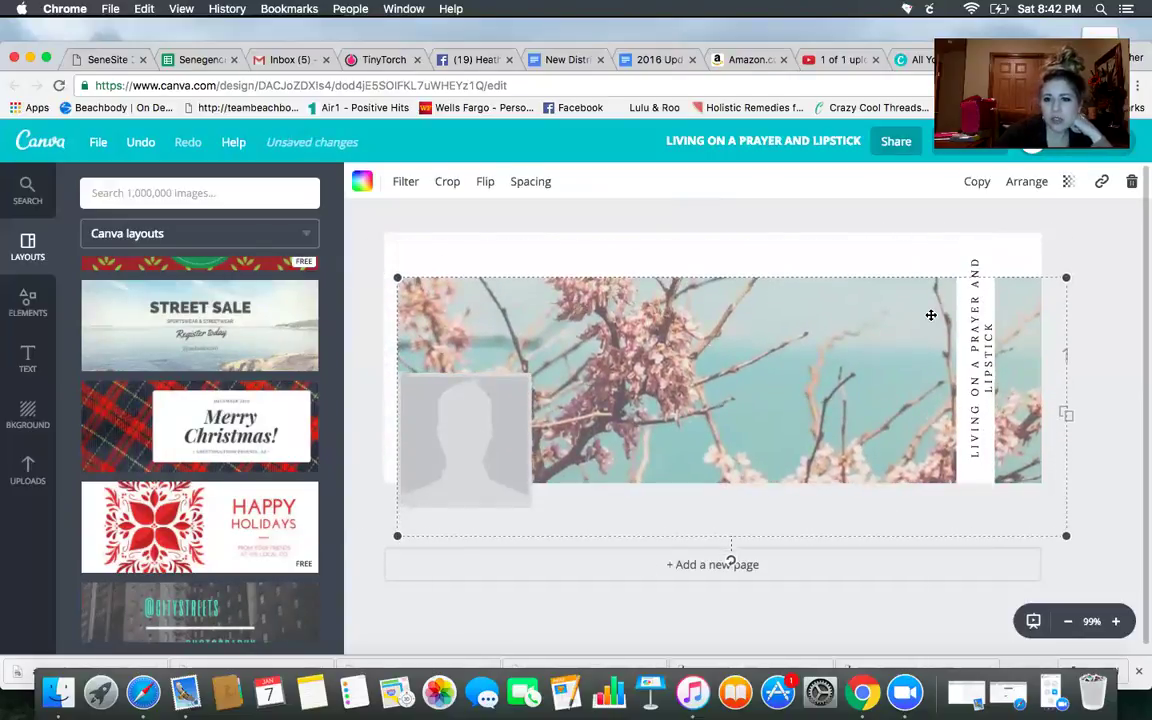
left_click_drag(931, 314, 893, 296)
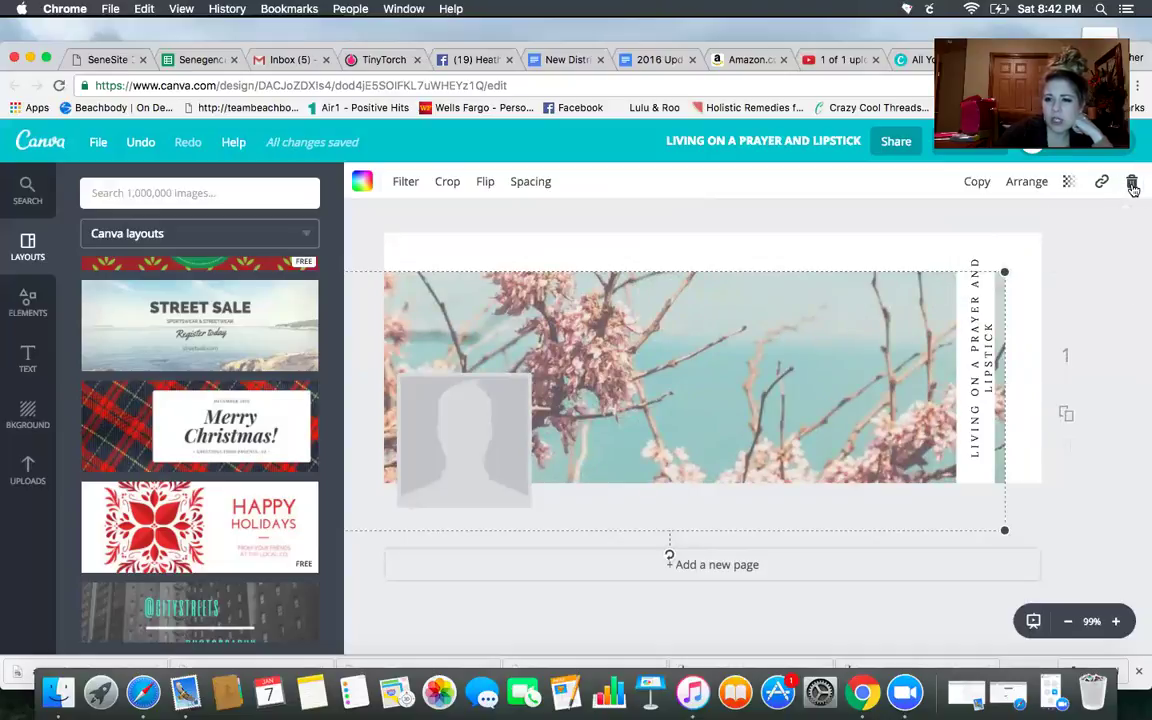
left_click(1133, 185)
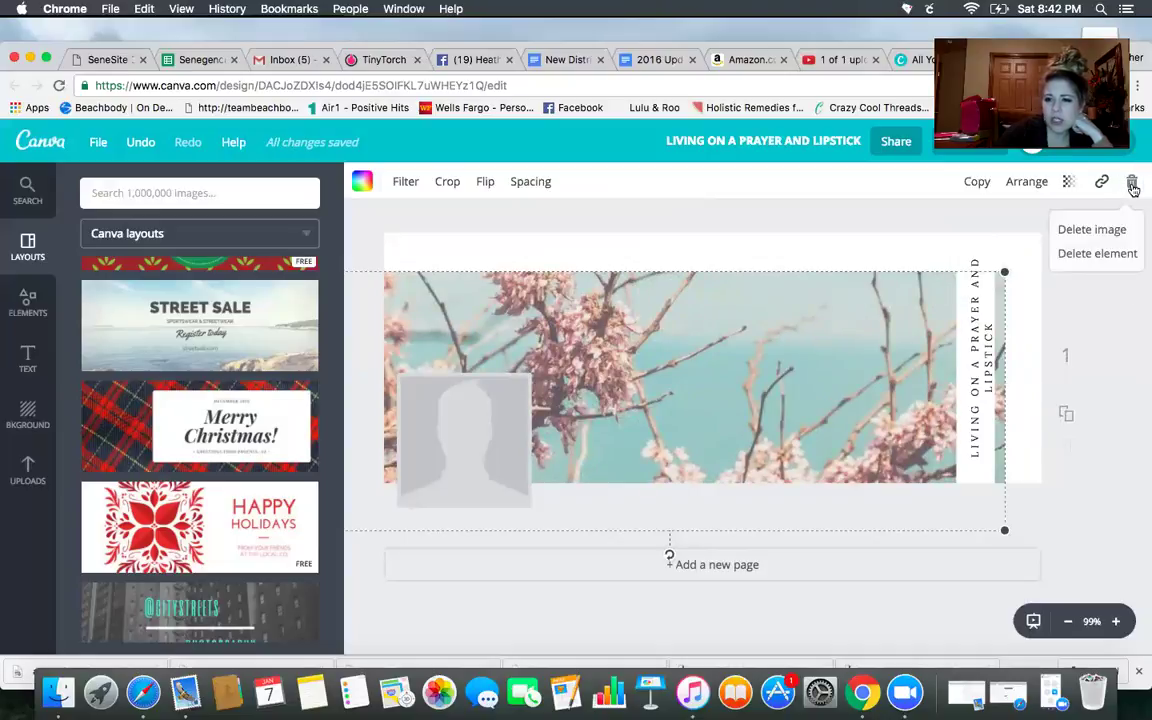
left_click(1092, 230)
Step: Delete the sky-and-hills background picture
left_click_drag(933, 368, 1000, 334)
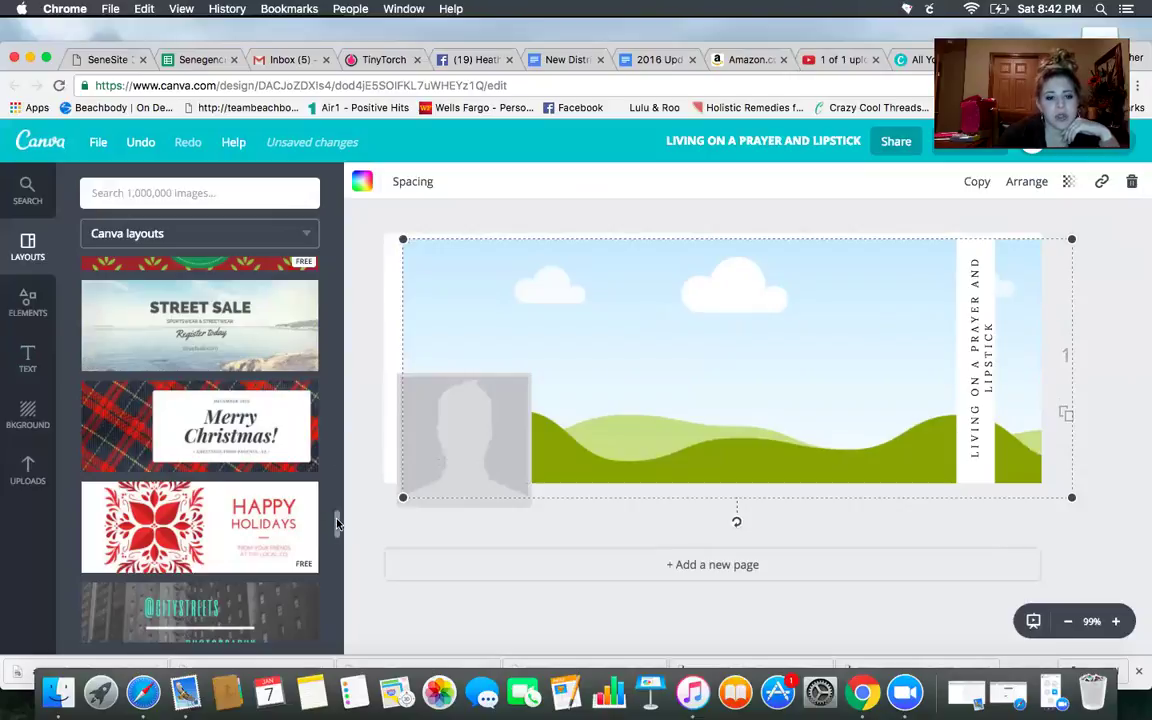
scroll(337, 521, "down", 15)
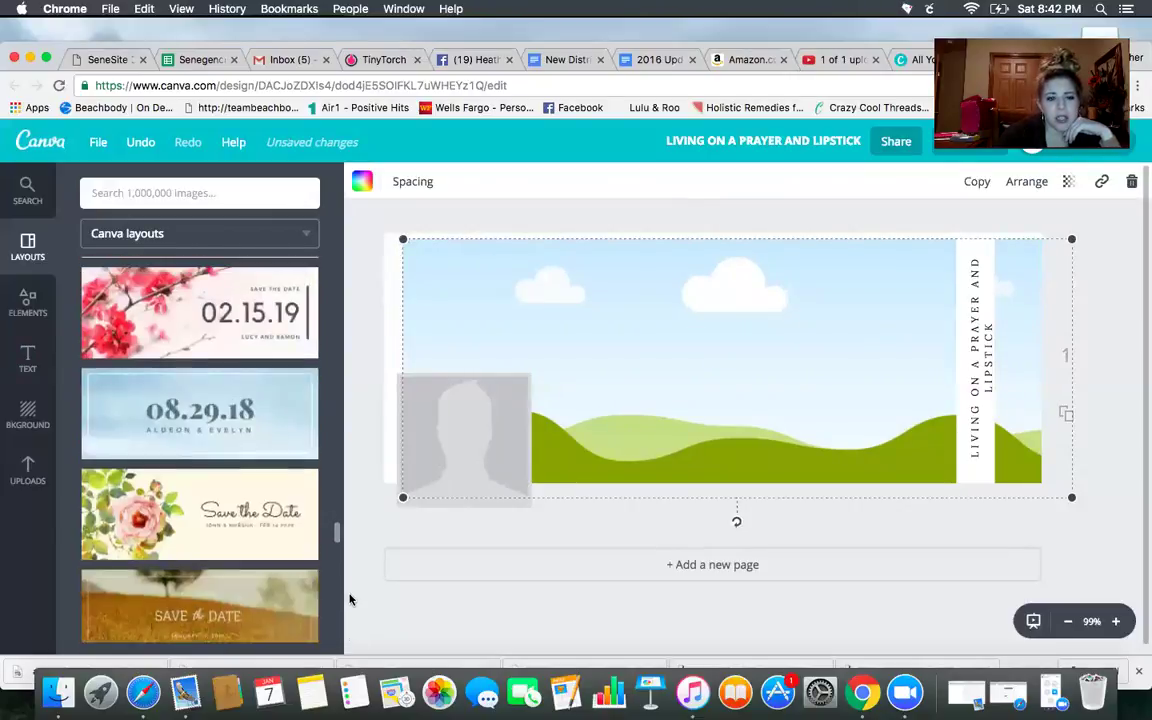
scroll(350, 598, "up", 5)
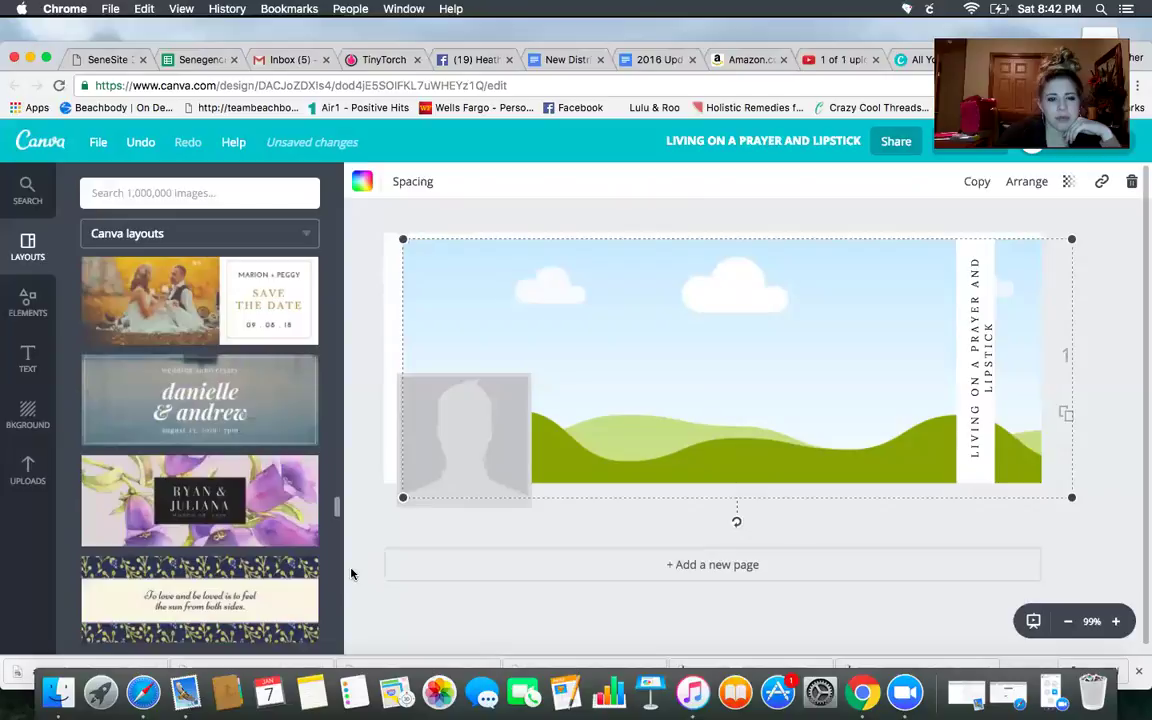
scroll(351, 573, "down", 10)
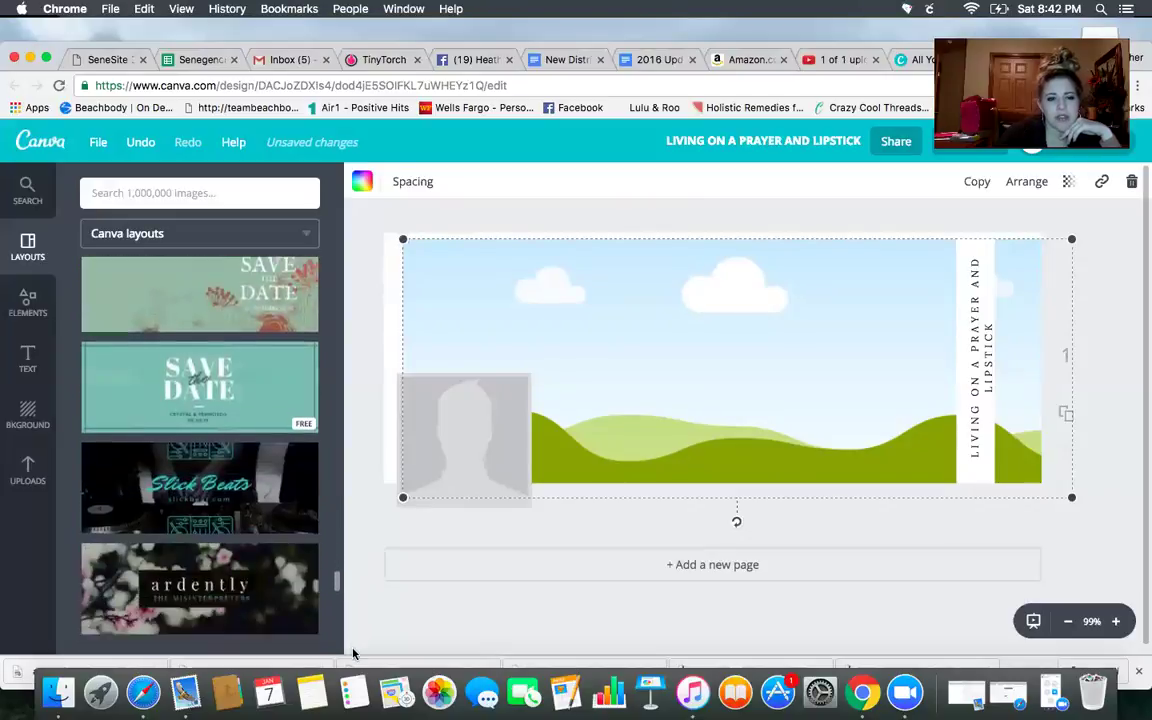
scroll(352, 653, "down", 10)
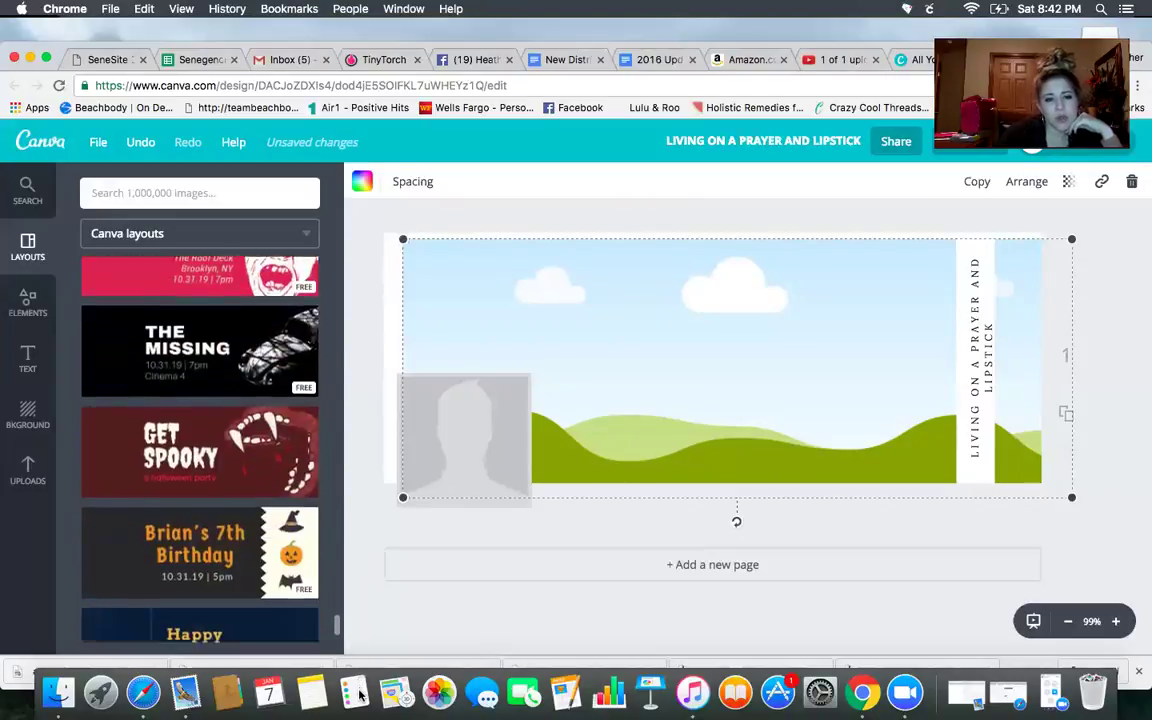
scroll(352, 645, "down", 10)
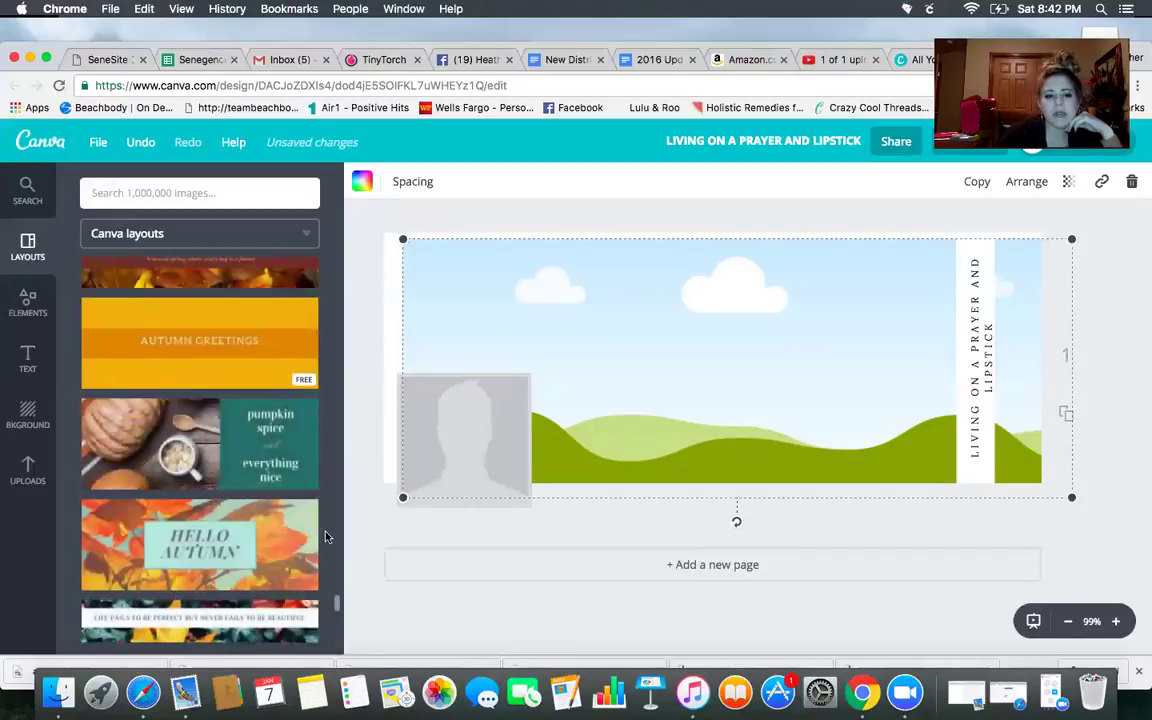
scroll(336, 610, "down", 5)
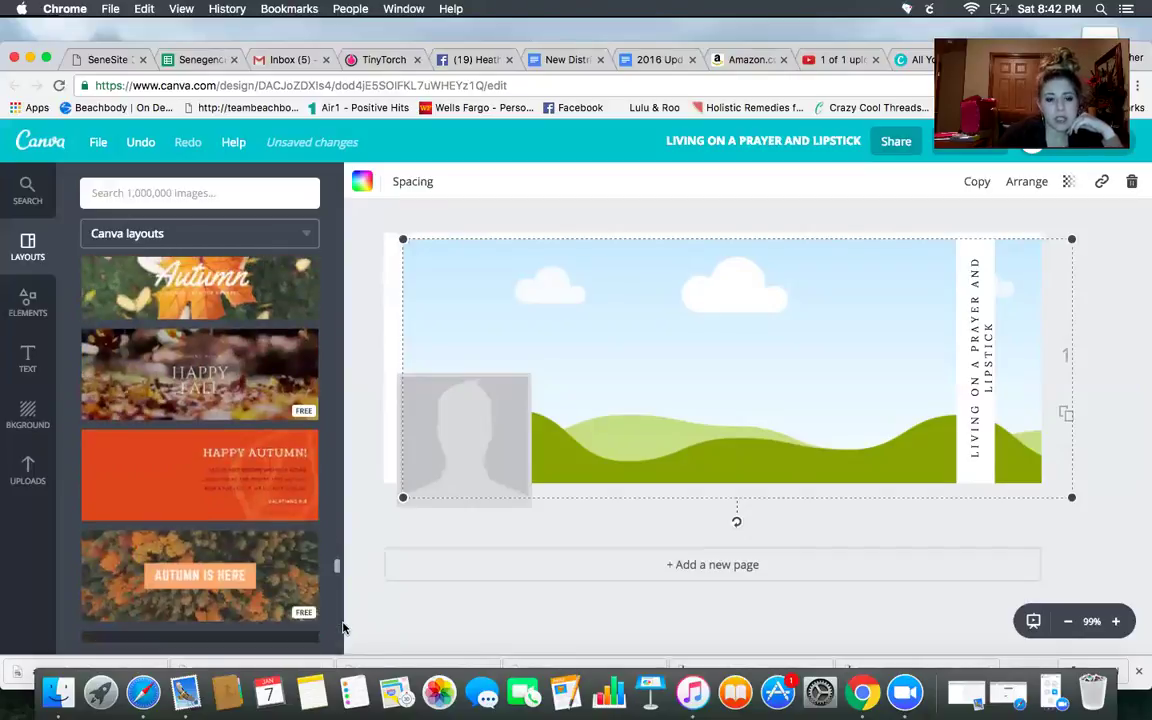
scroll(343, 628, "down", 15)
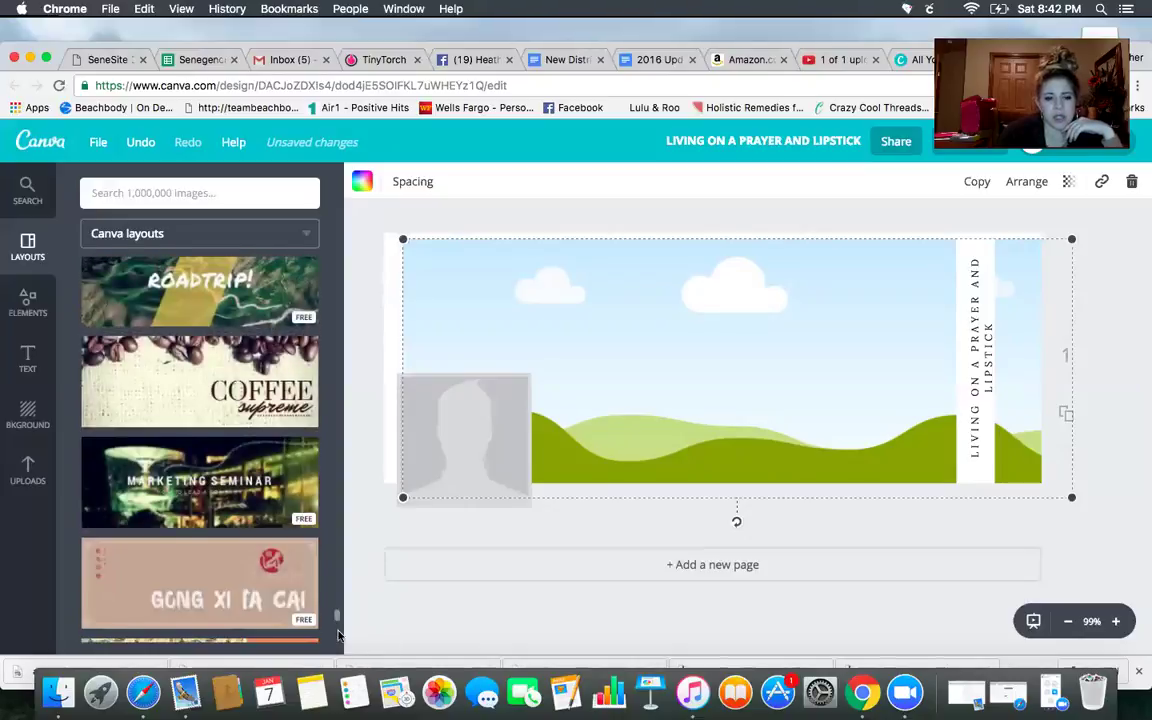
scroll(338, 634, "down", 2)
key("Delete")
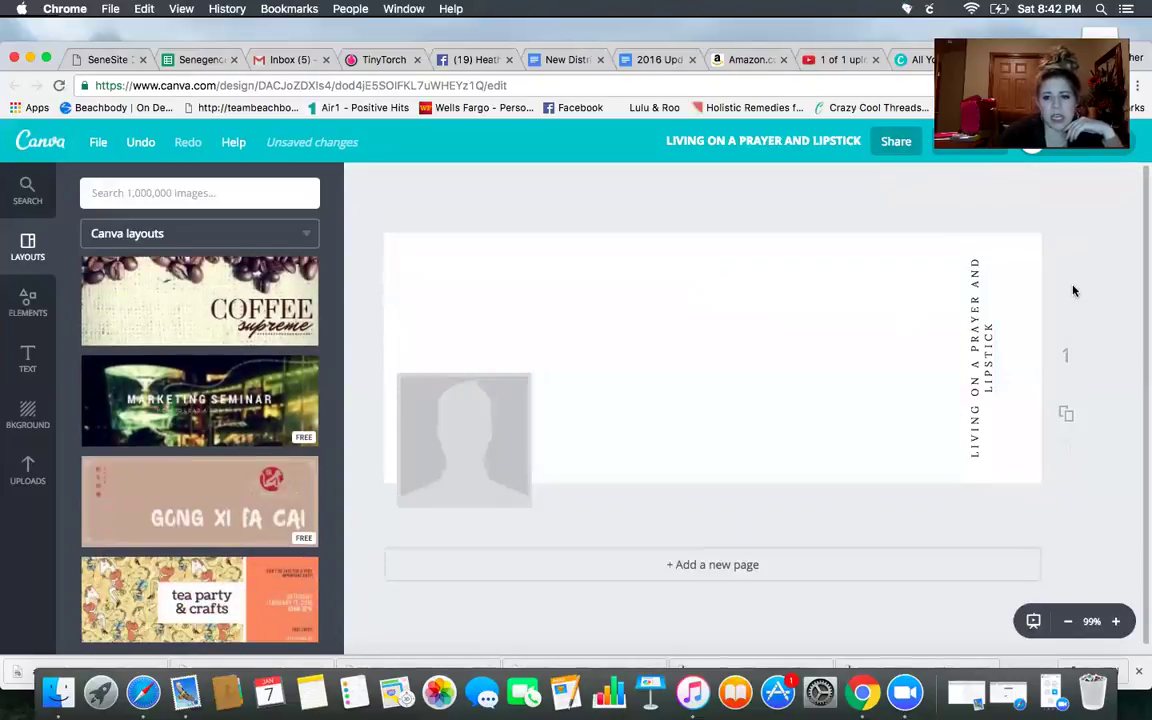
Step: Delete the vertical 'LIVING ON A PRAYER AND LIPSTICK' text, leaving a white cover
left_click(988, 350)
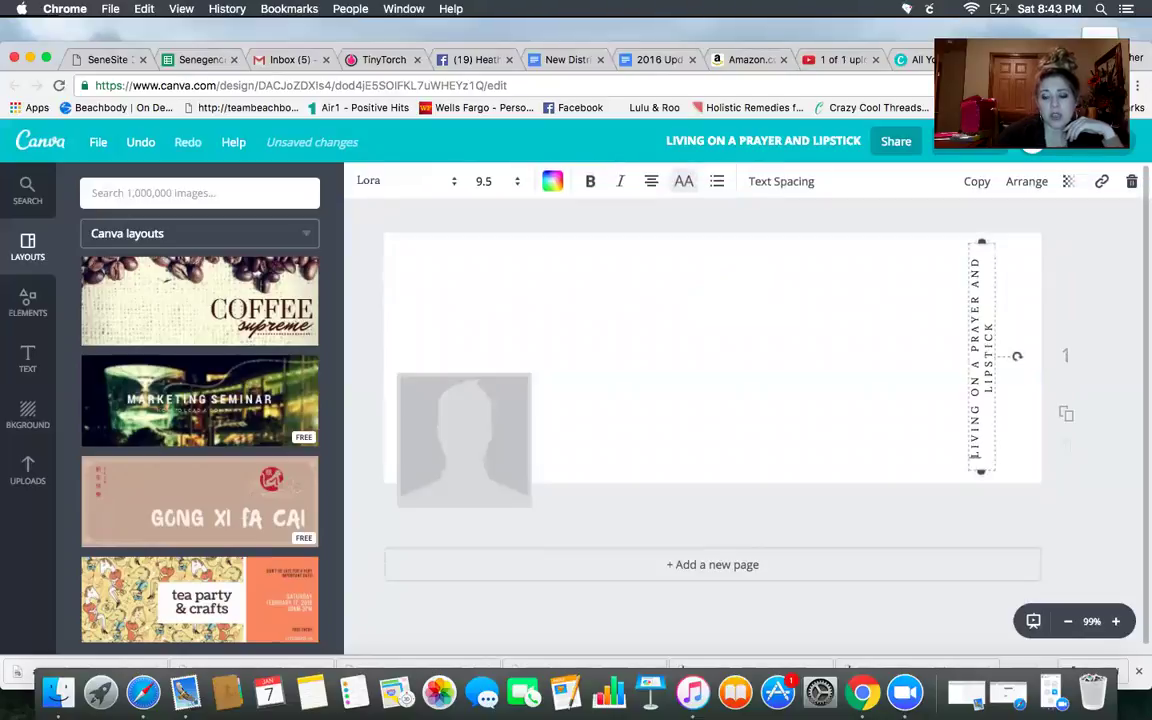
left_click(1131, 183)
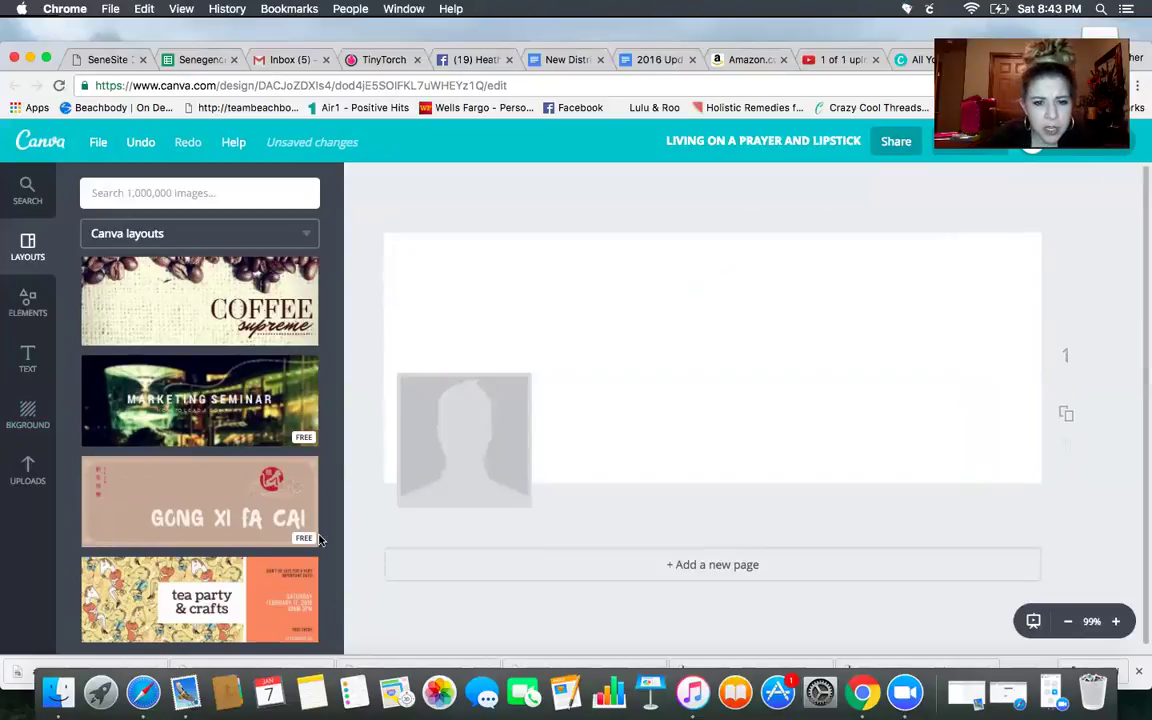
scroll(332, 560, "up", 4)
scroll(348, 421, "up", 3)
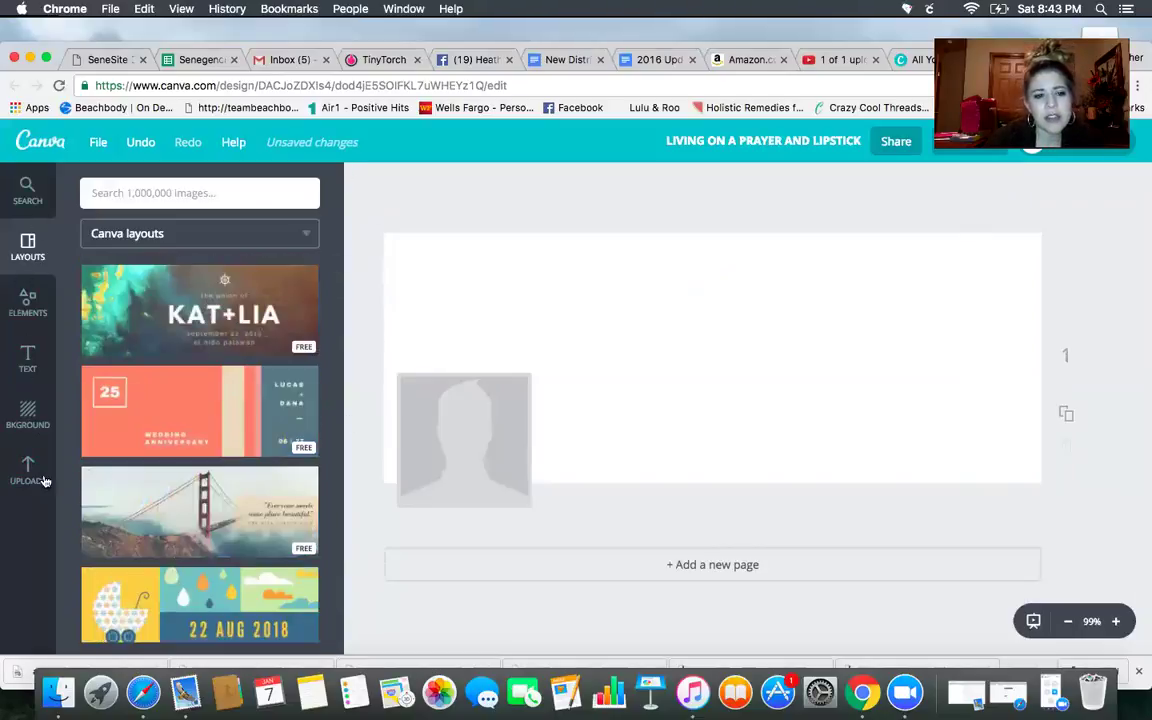
Step: Set the cover background to black from the default colour palette
left_click(28, 410)
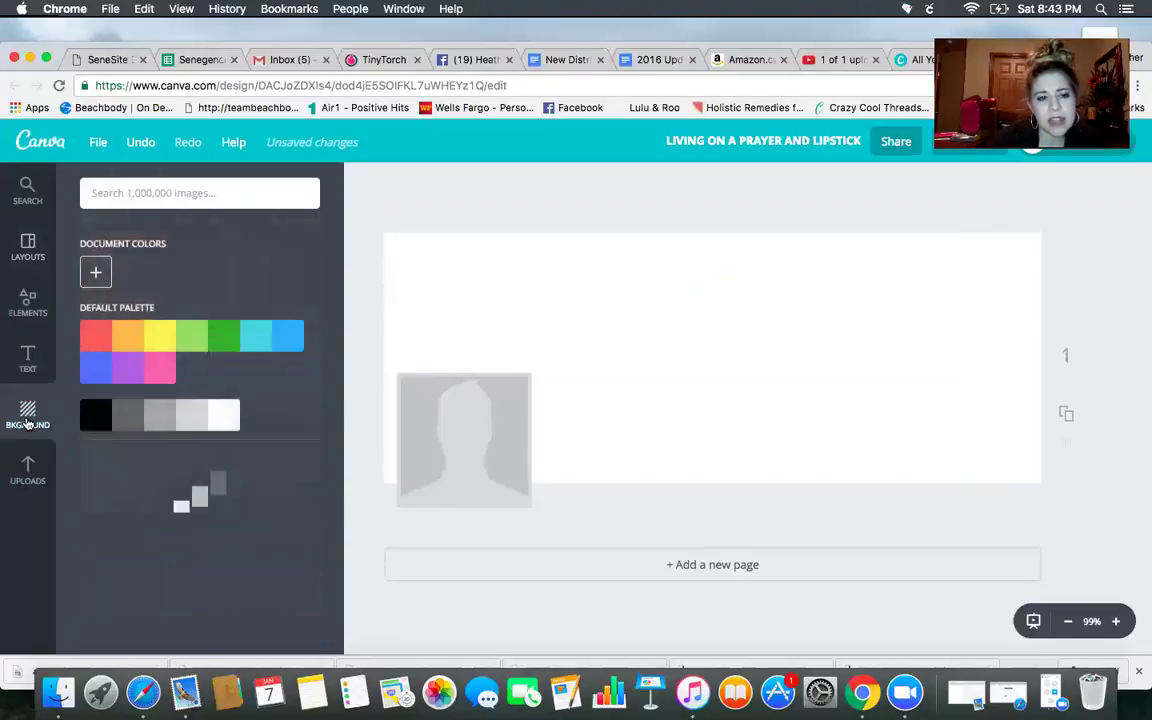
left_click(93, 400)
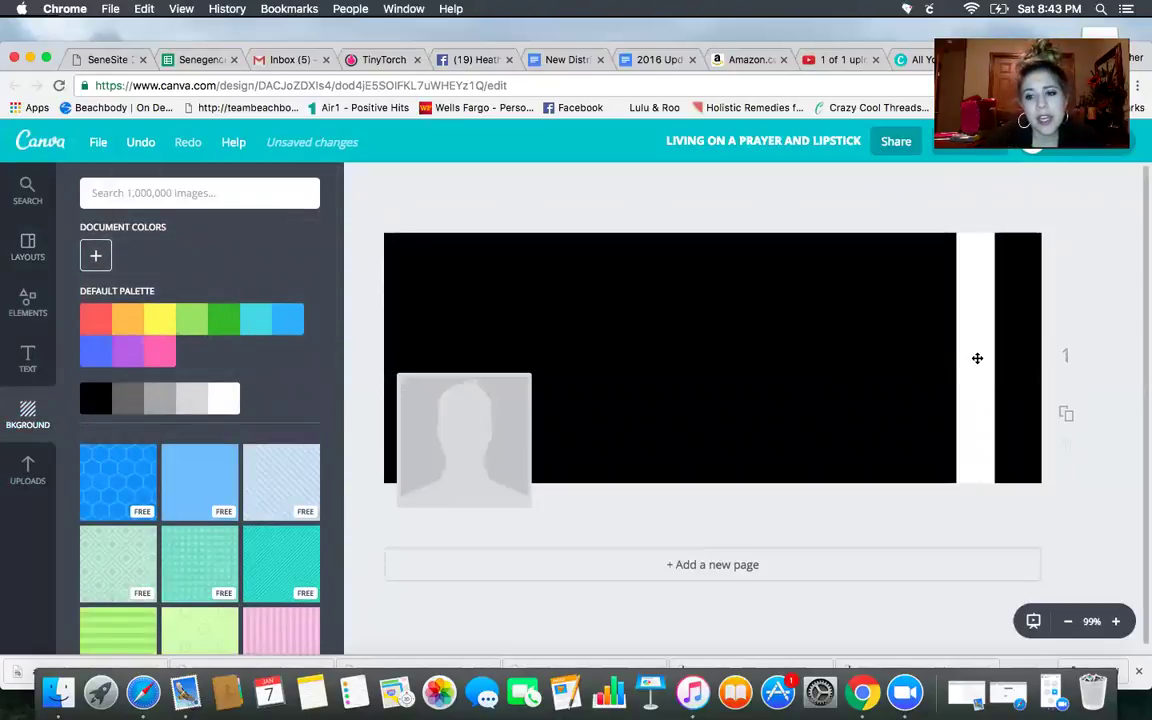
left_click(977, 358)
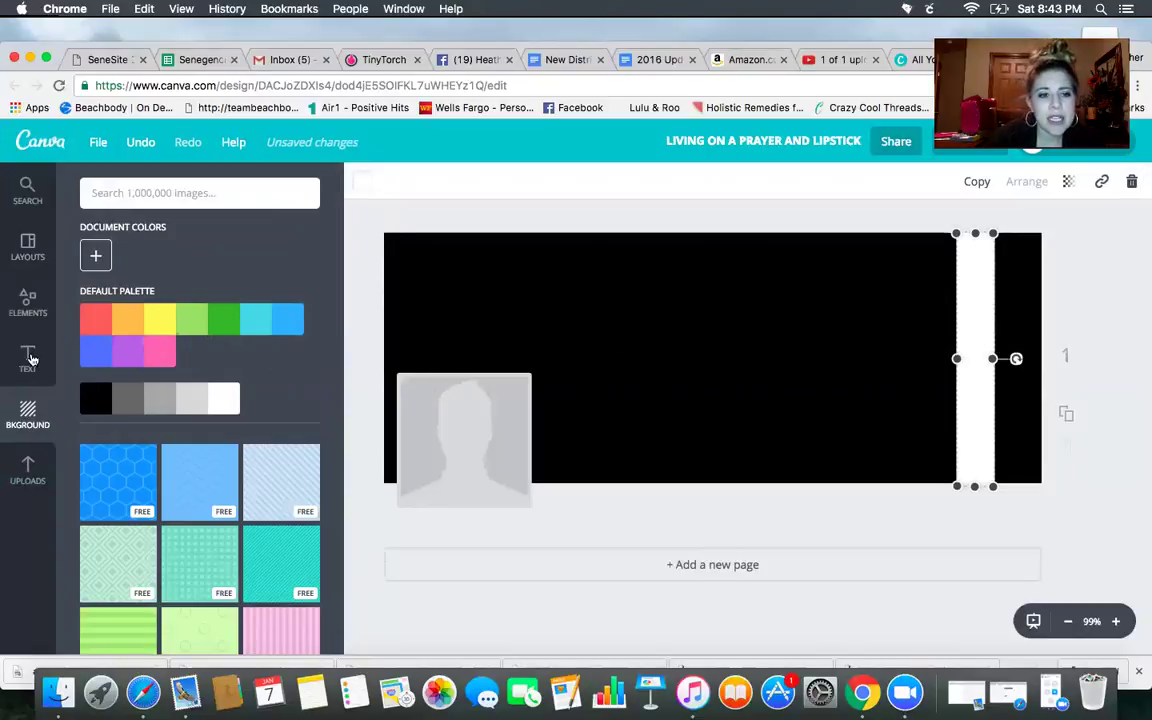
Step: Add the 'ALEX ♥ SARA' heading template from the Text panel to the cover
left_click(28, 358)
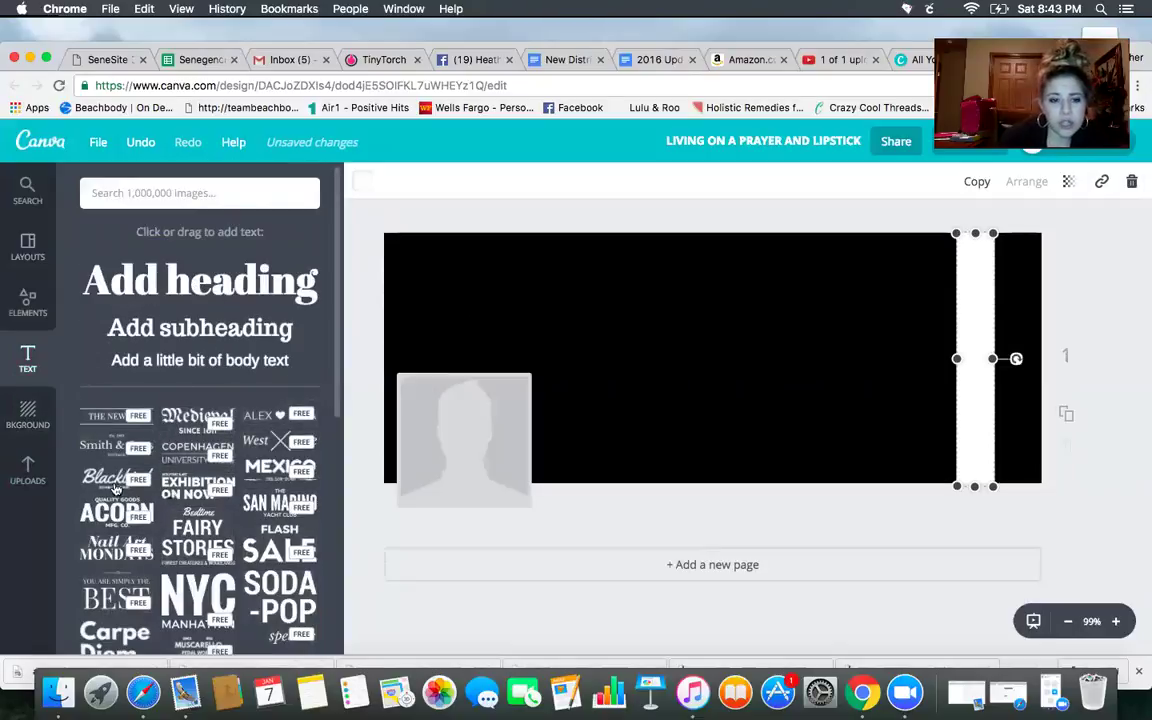
scroll(307, 302, "down", 1)
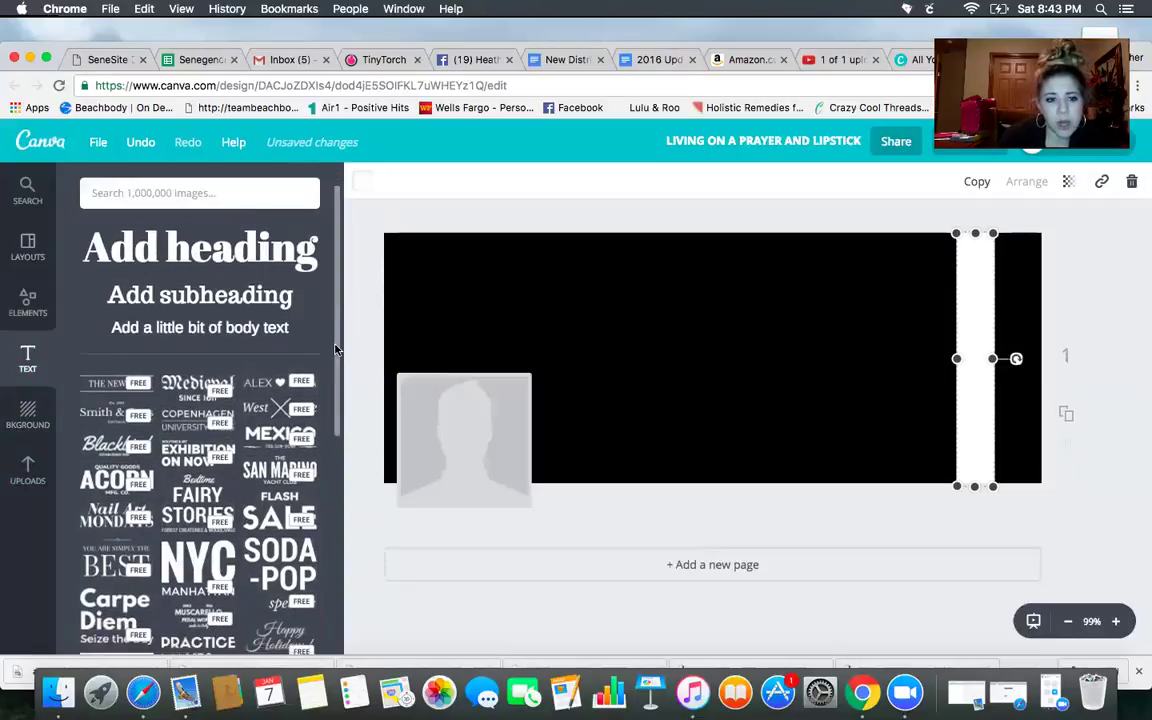
left_click(272, 386)
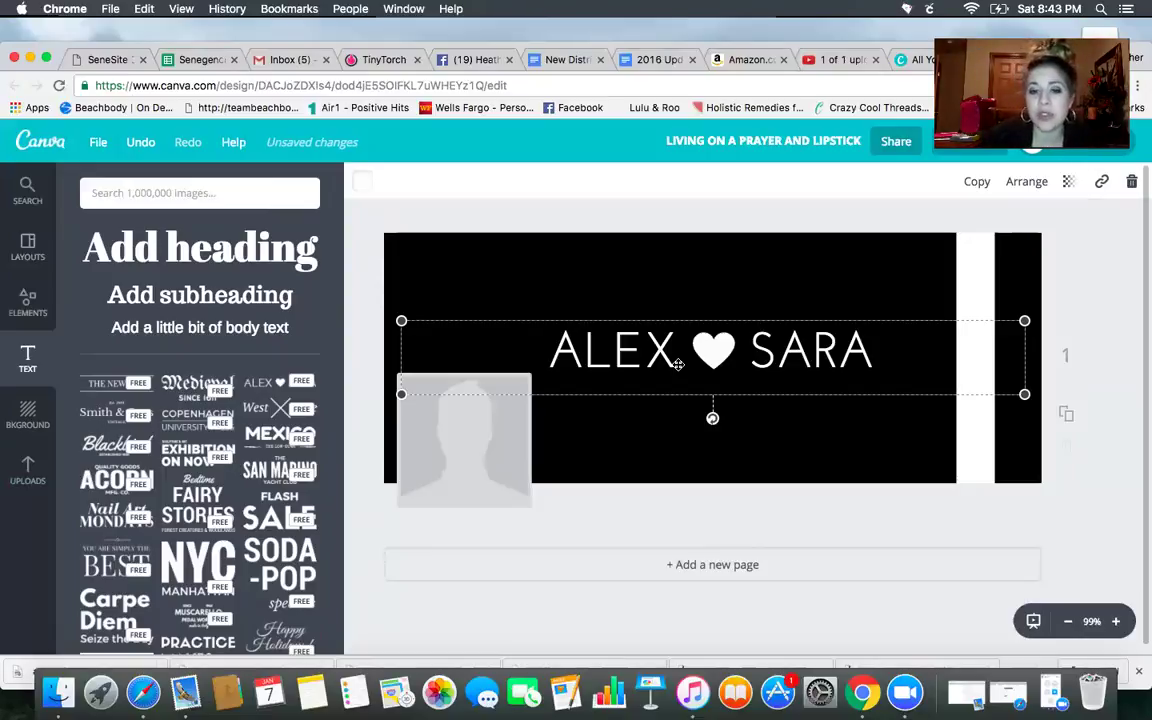
Step: Delete SARA and replace ALEX with 'MAKEUP WITH' in the heading
double_click(596, 335)
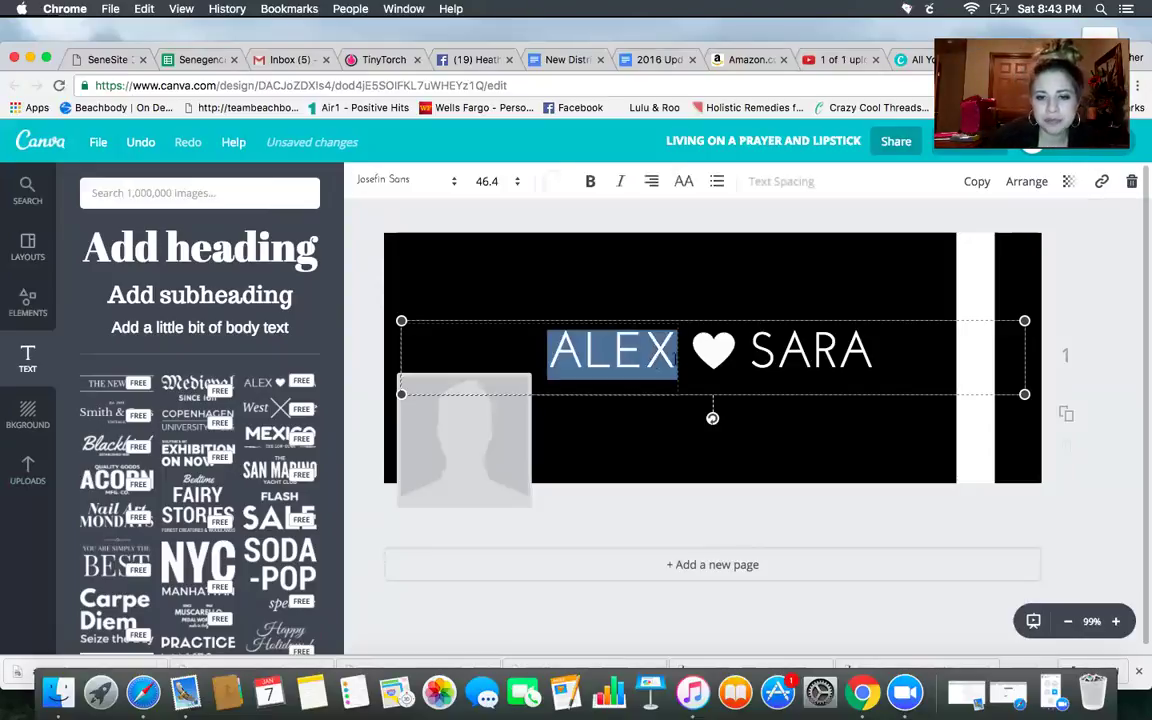
double_click(862, 347)
key("Right")
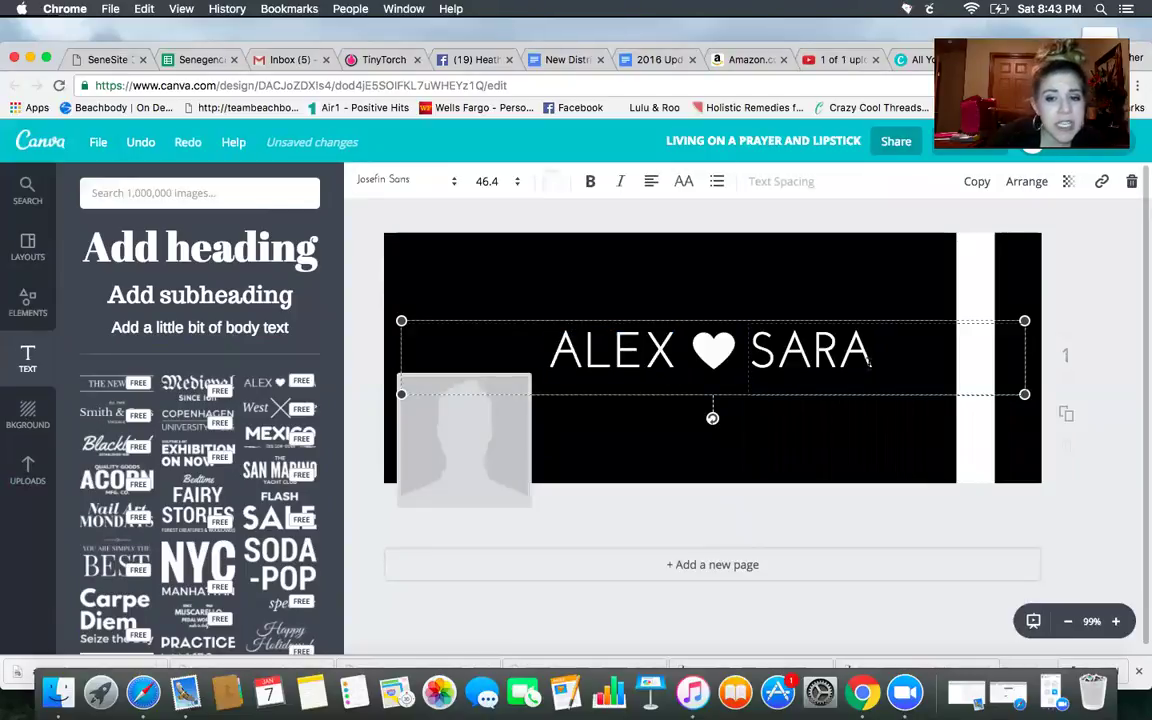
left_click_drag(871, 360, 748, 353)
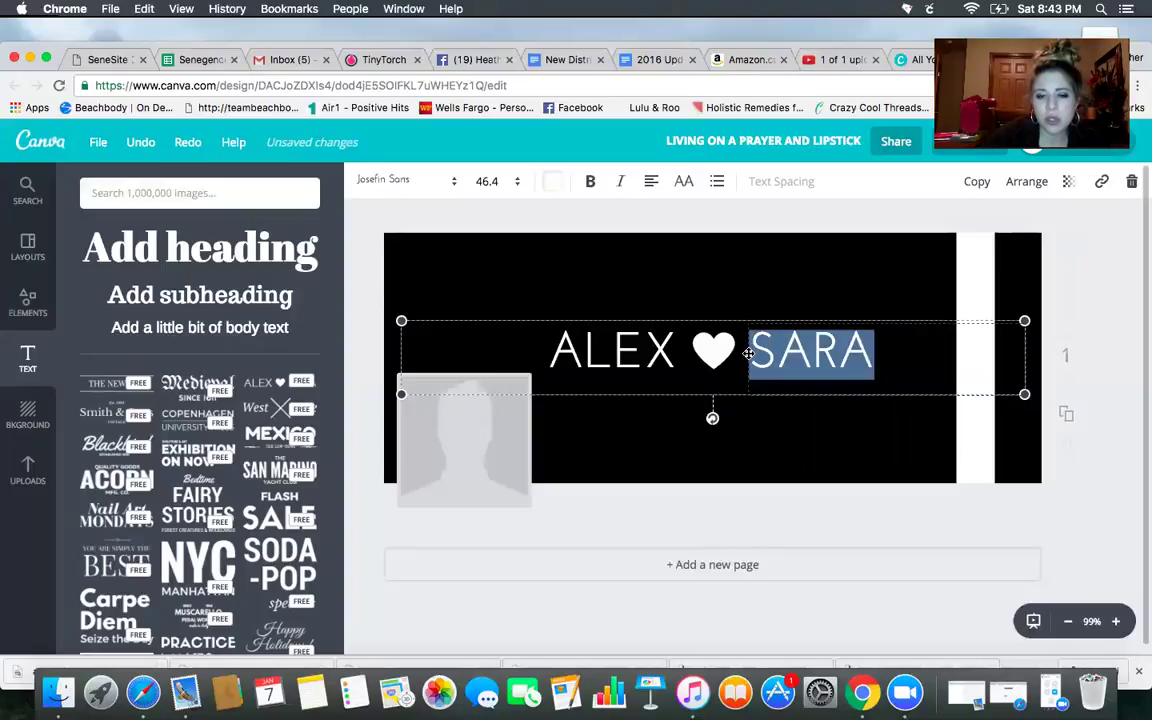
key("BackSpace")
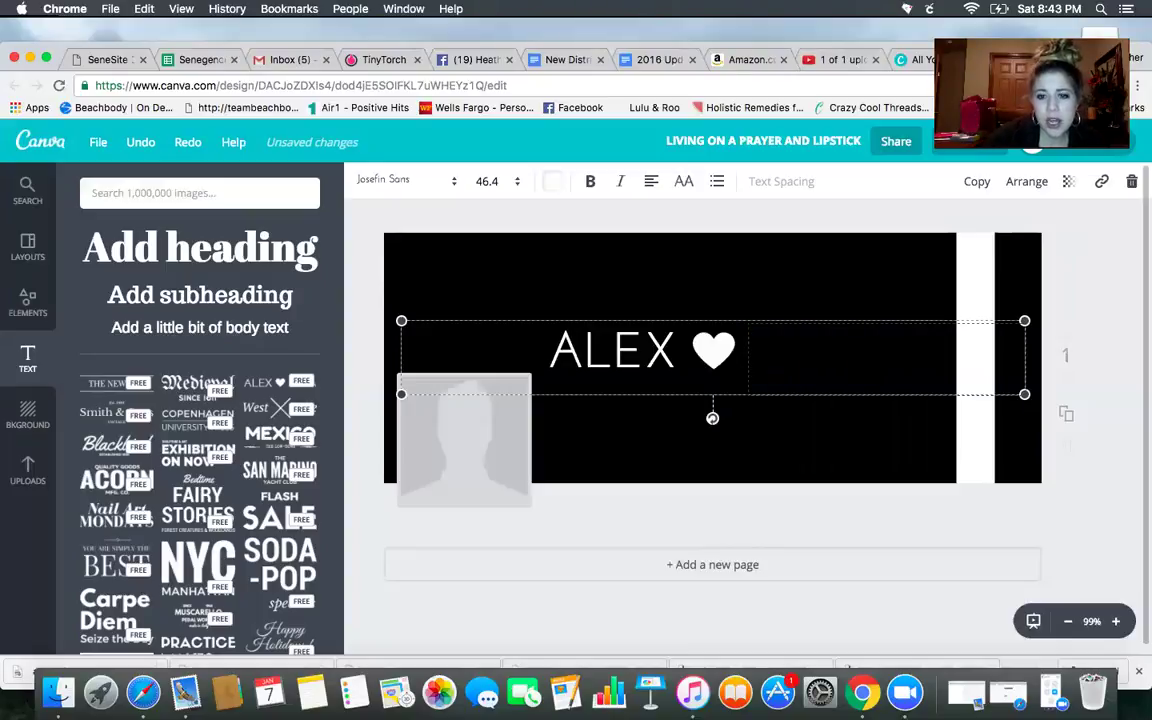
double_click(662, 351)
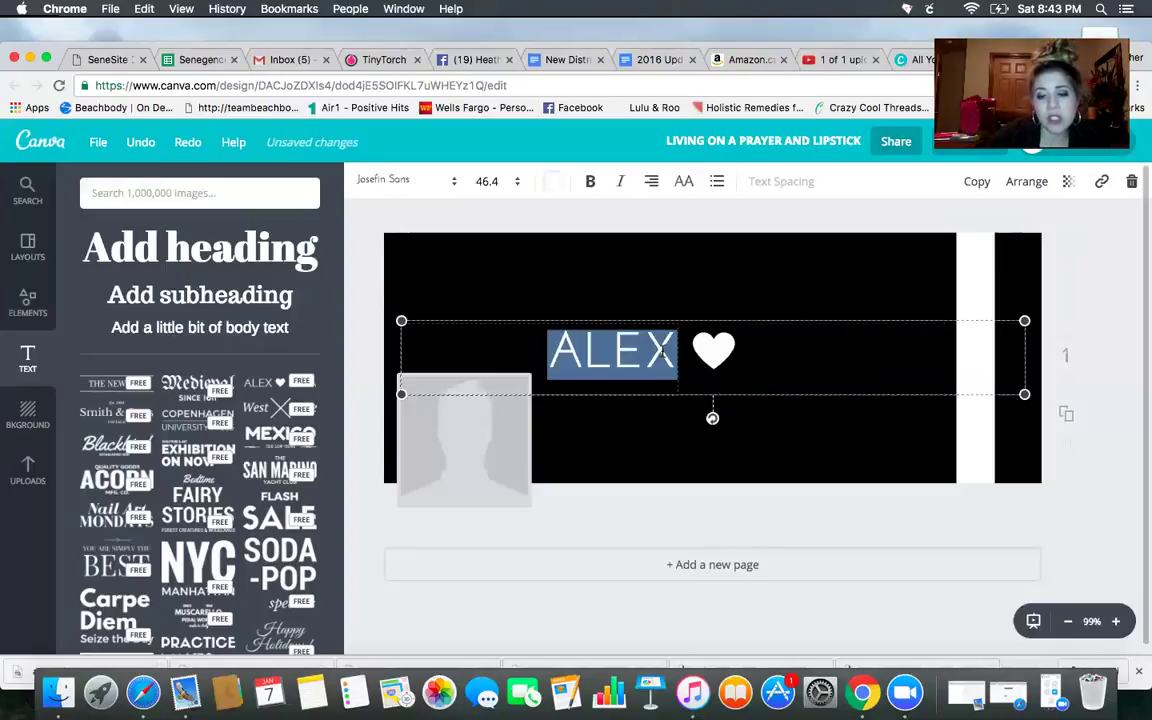
key("BackSpace")
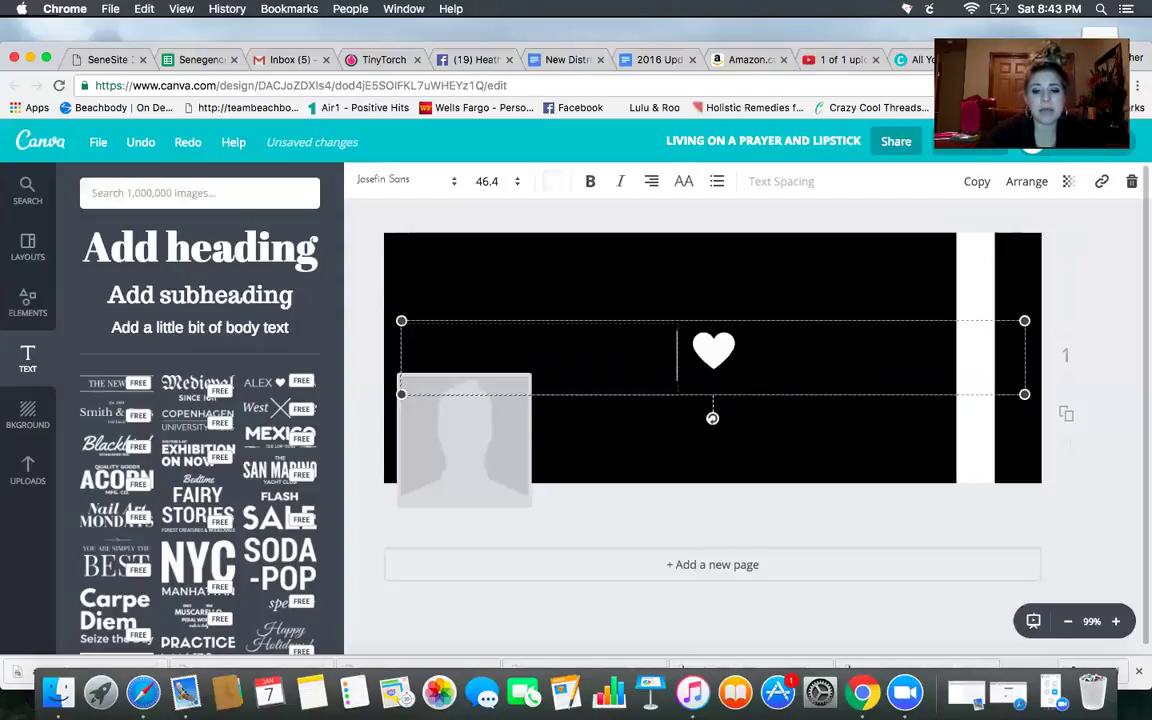
type("MAke")
key("BackSpace")
key("BackSpace")
type("KEUP WITH")
Step: Add 'MANDY' after the heart and move the heading slightly higher
left_click(753, 345)
type("MANY")
key("BackSpace")
type("DY")
left_click(836, 429)
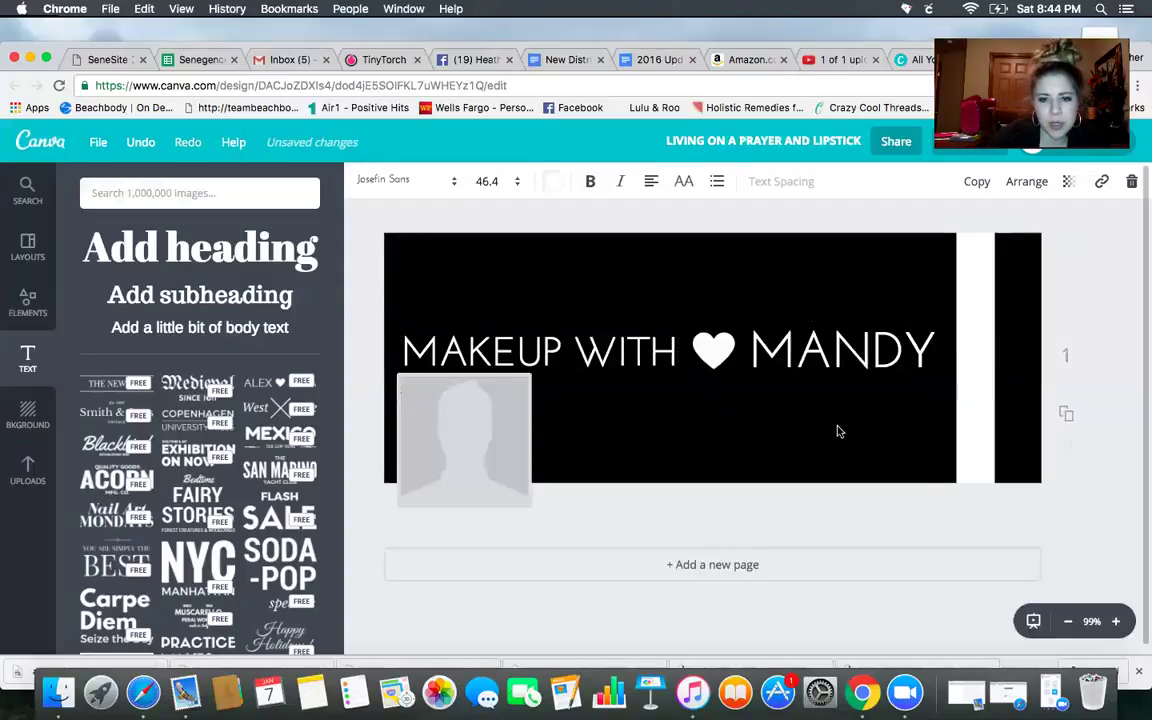
left_click_drag(836, 342, 861, 322)
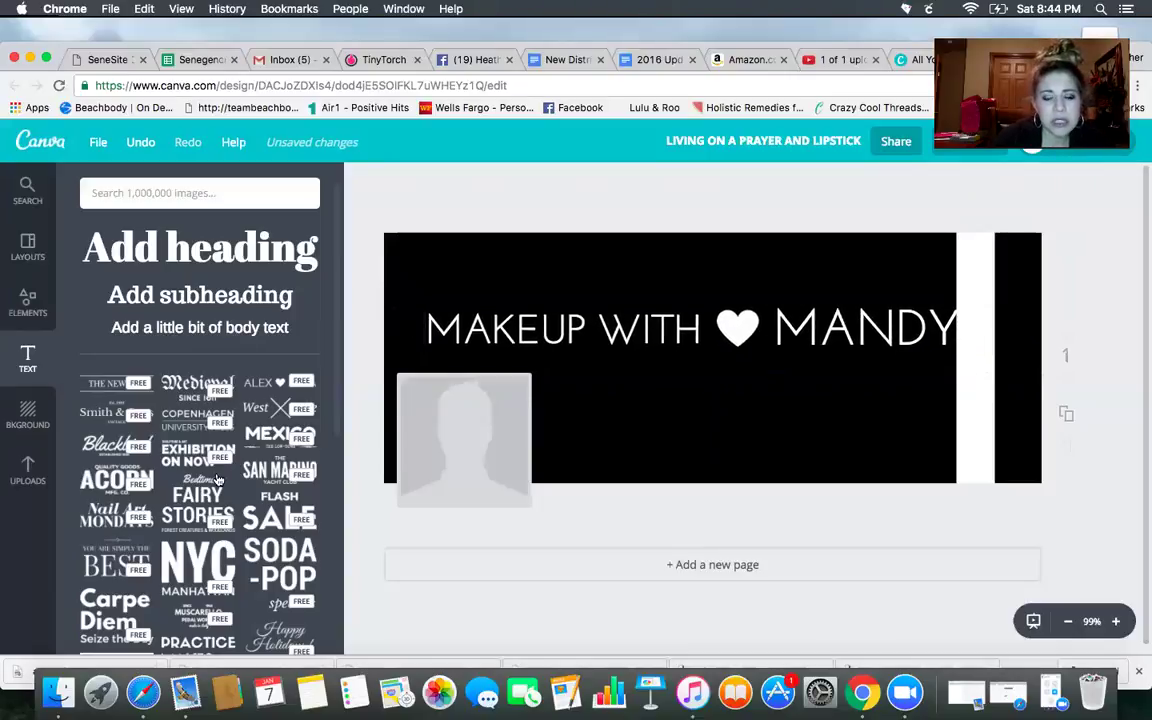
Step: Add a six-pointed star from Elements > Shapes and shrink it to a small size
left_click(22, 310)
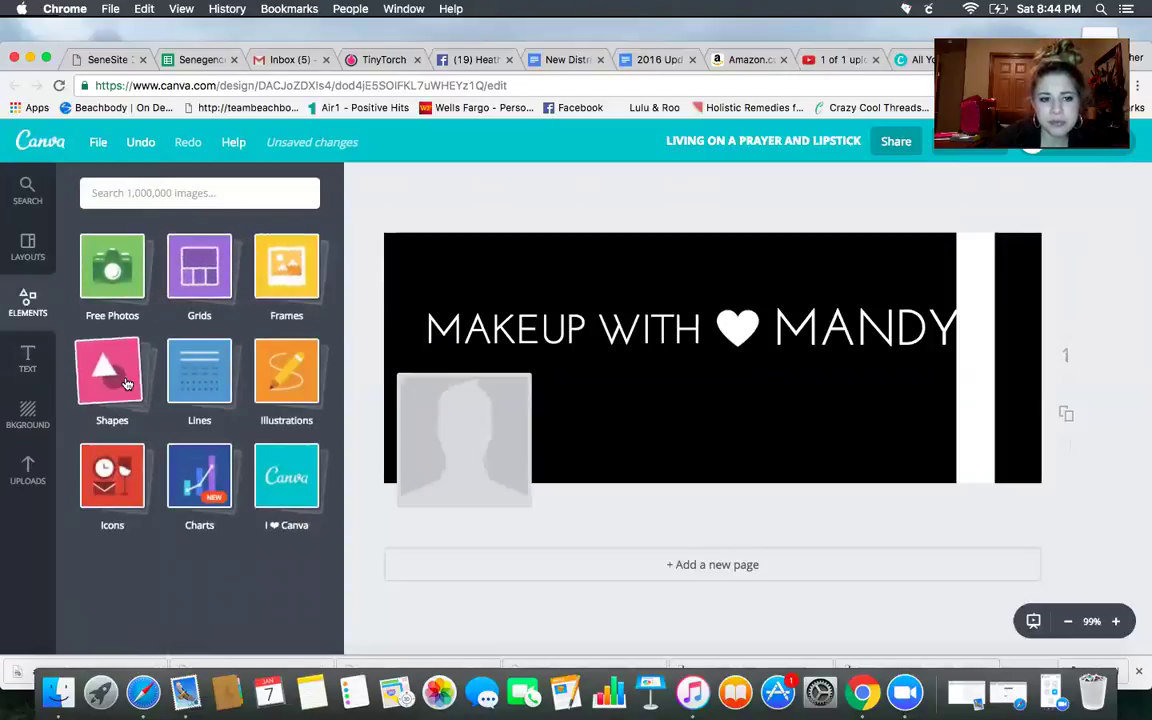
left_click(124, 380)
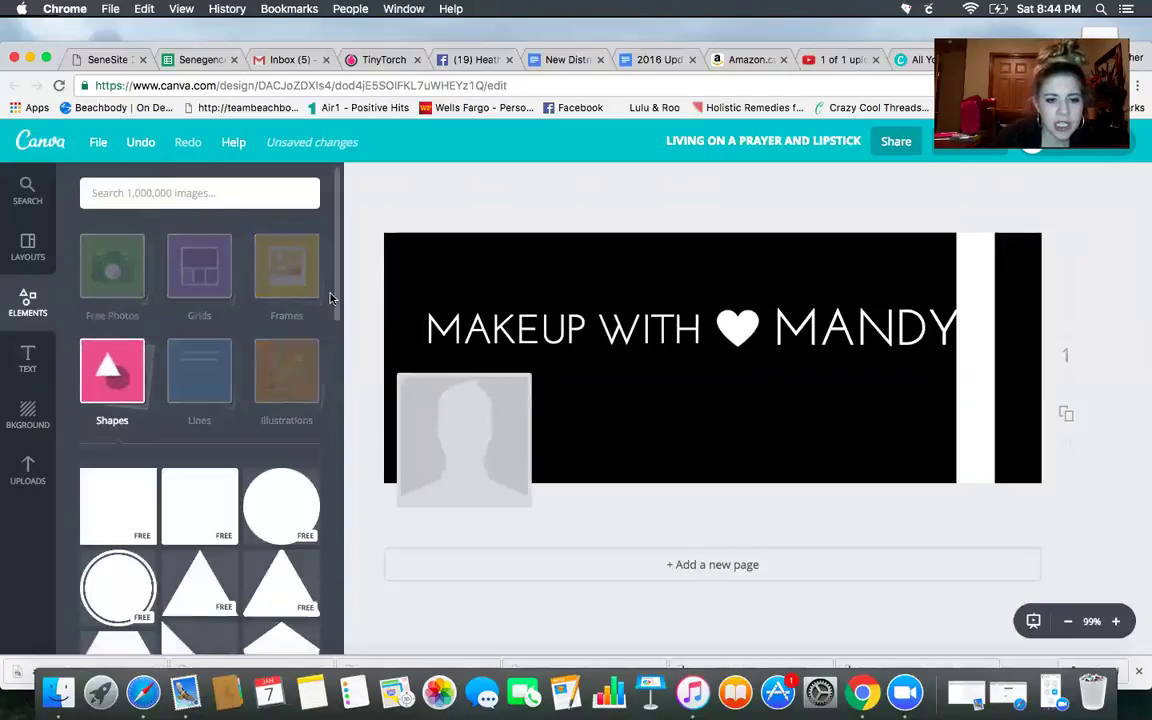
scroll(322, 316, "down", 2)
scroll(322, 316, "down", 3)
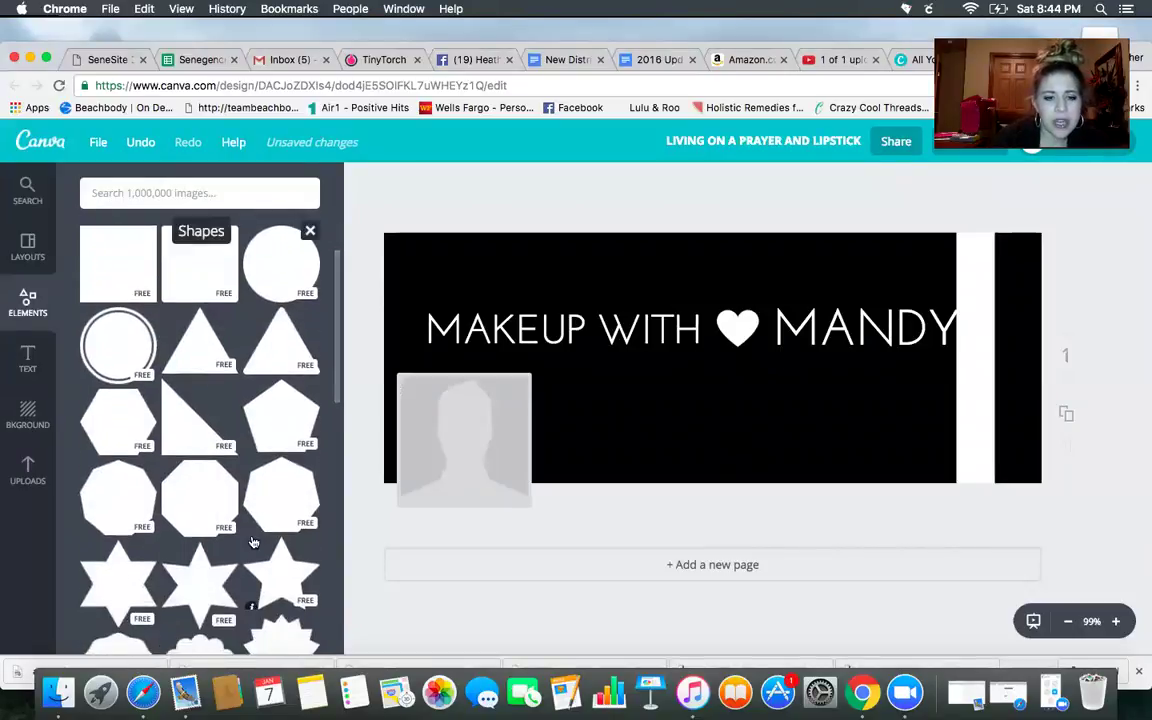
left_click(118, 560)
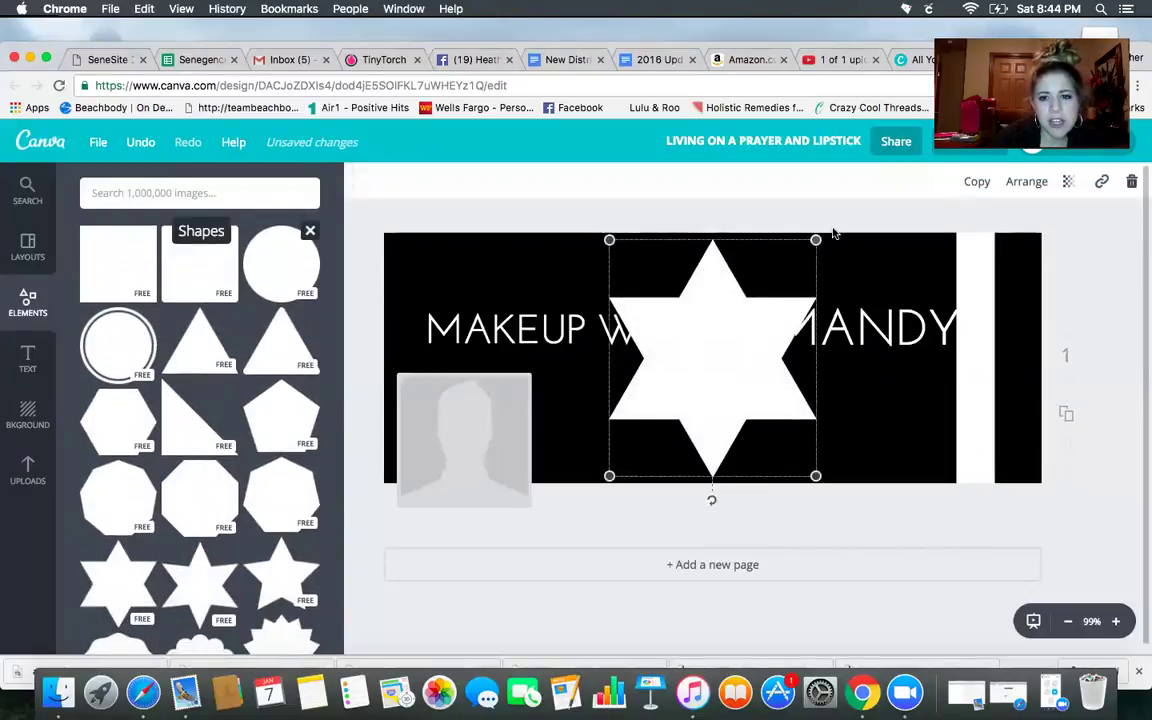
left_click_drag(818, 239, 736, 330)
left_click_drag(687, 384, 681, 393)
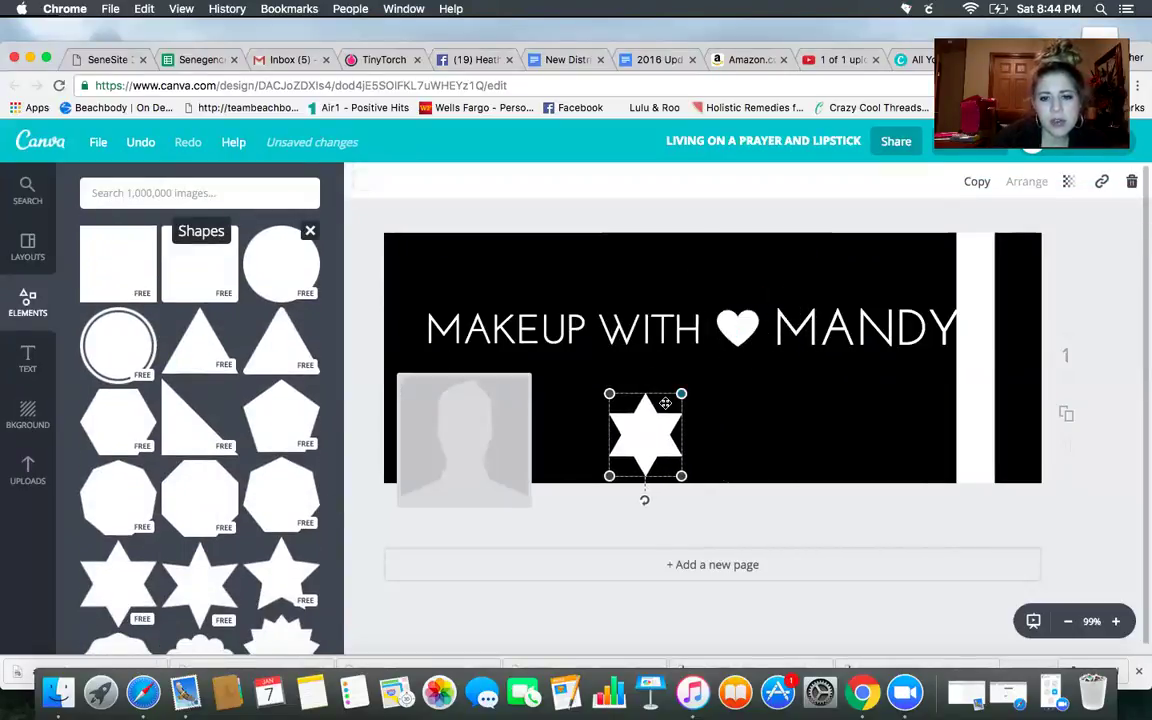
left_click_drag(642, 444, 598, 425)
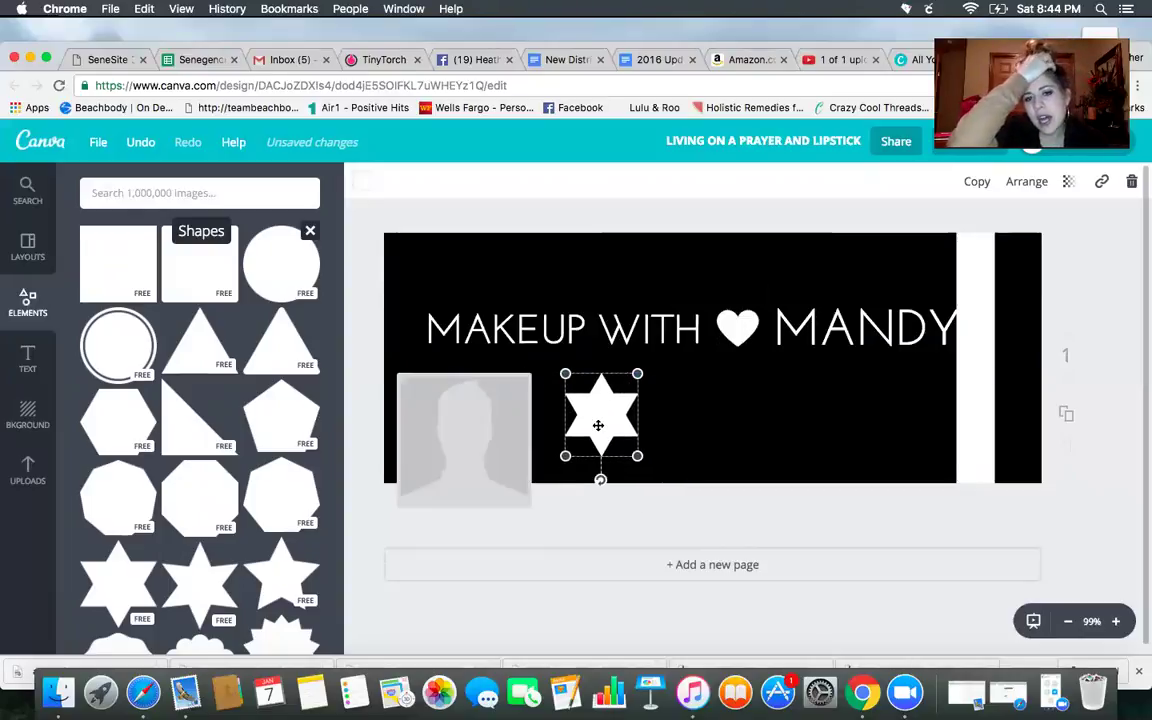
Step: Colour the star pink and place it beside the placeholder profile photo
left_click(365, 187)
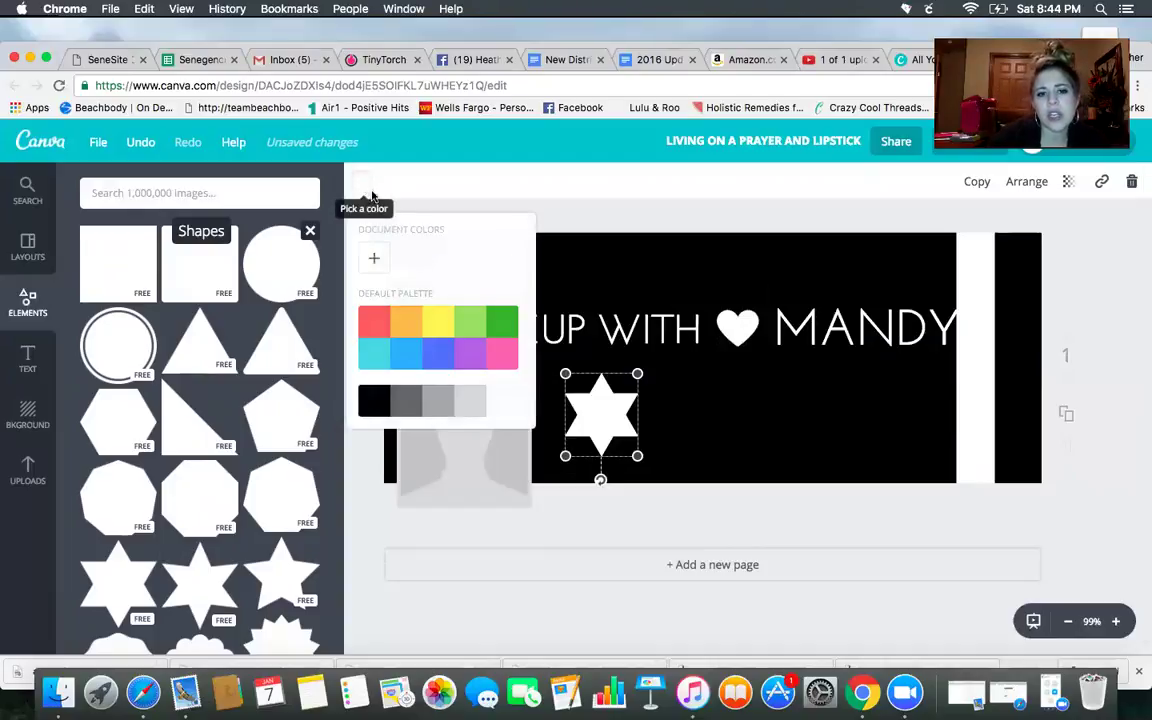
left_click(503, 362)
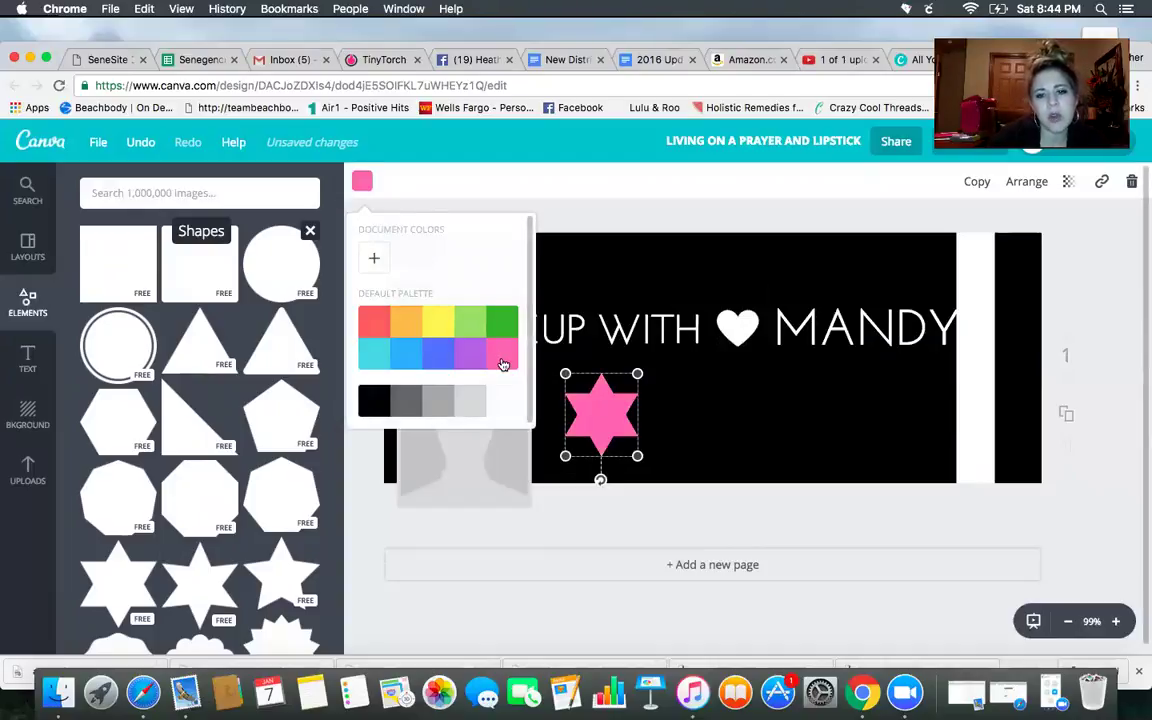
left_click(556, 368)
left_click_drag(600, 412, 551, 400)
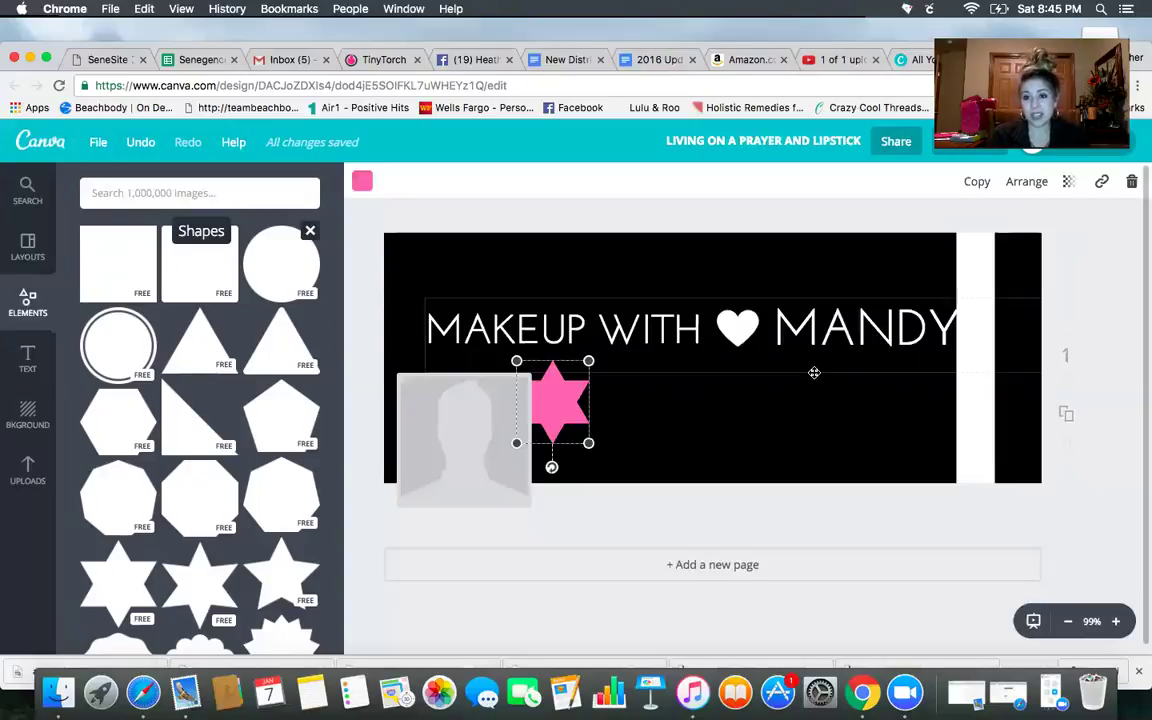
left_click(1082, 267)
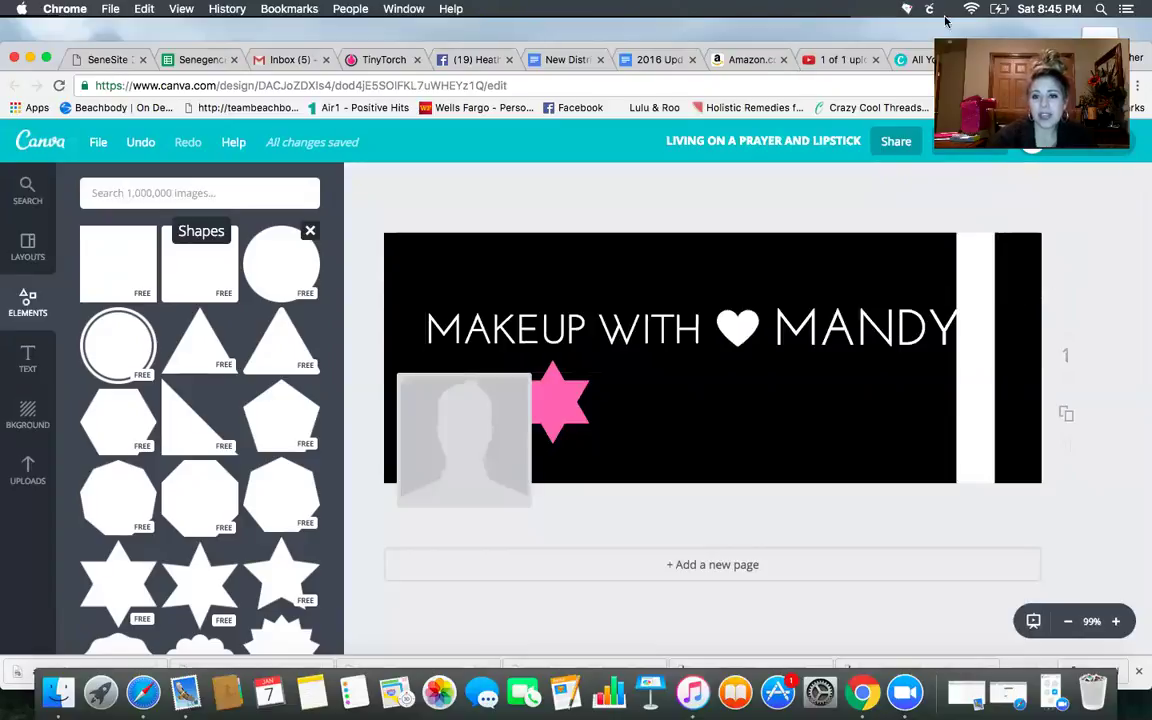